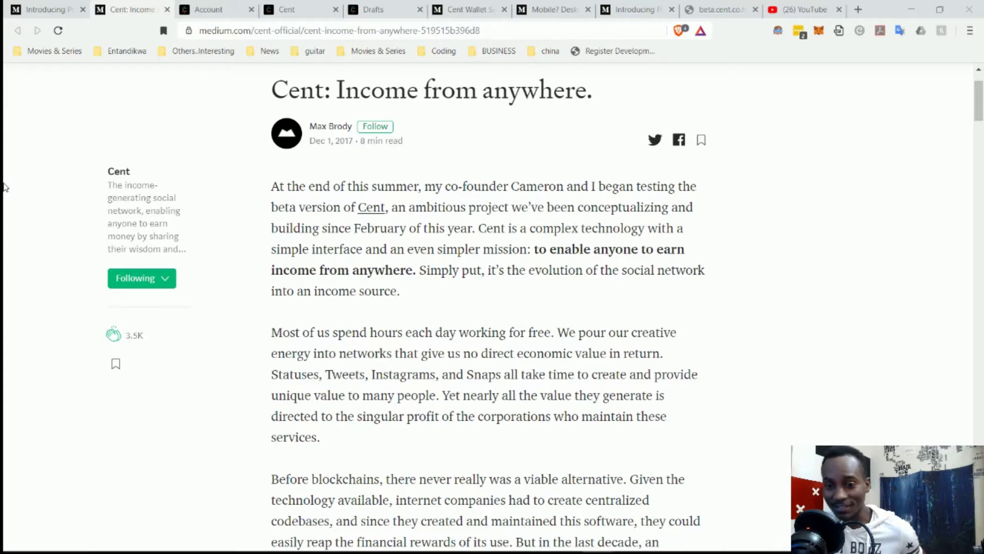
scroll(296, 181, "down", 1)
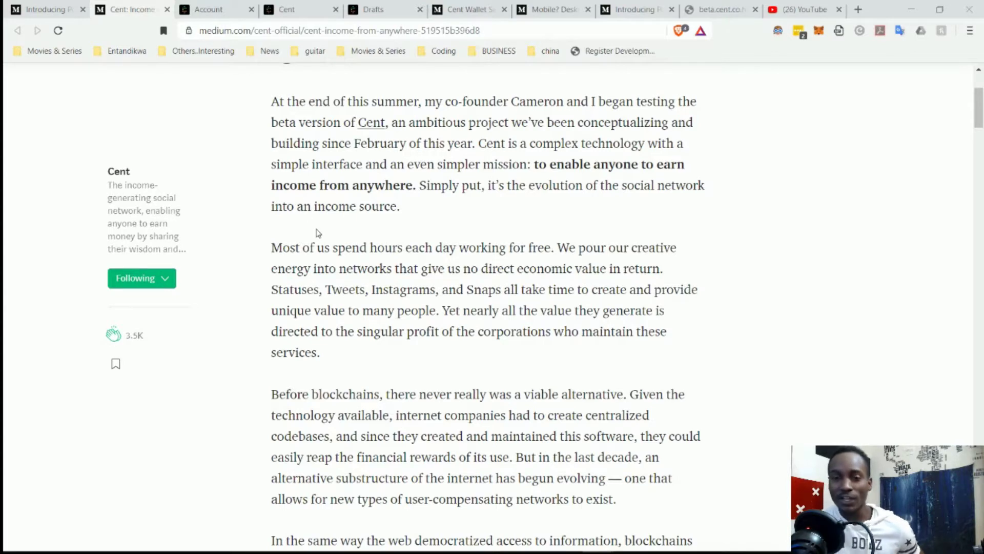
scroll(319, 232, "up", 3)
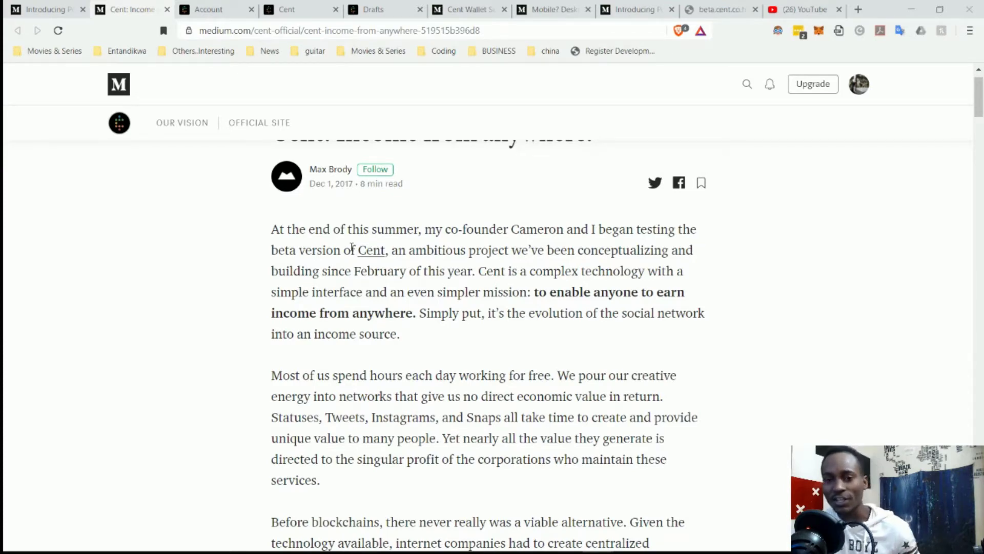
scroll(351, 248, "down", 1)
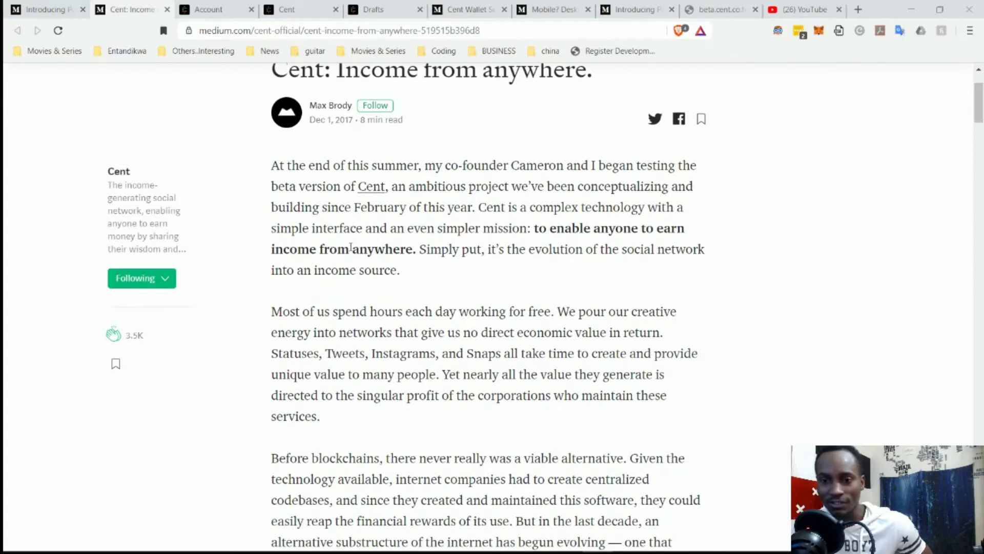
scroll(352, 248, "up", 2)
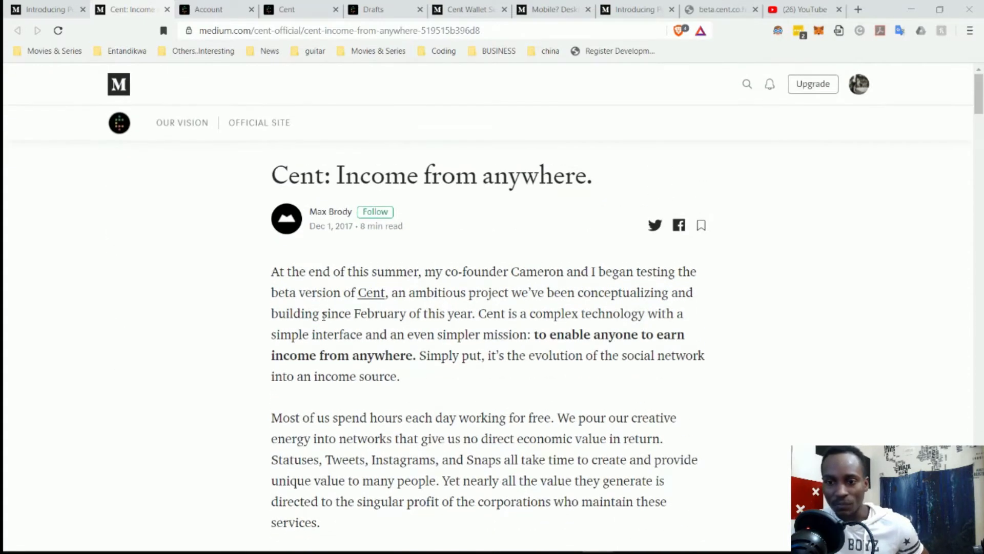
scroll(324, 316, "down", 1)
scroll(324, 316, "down", 1)
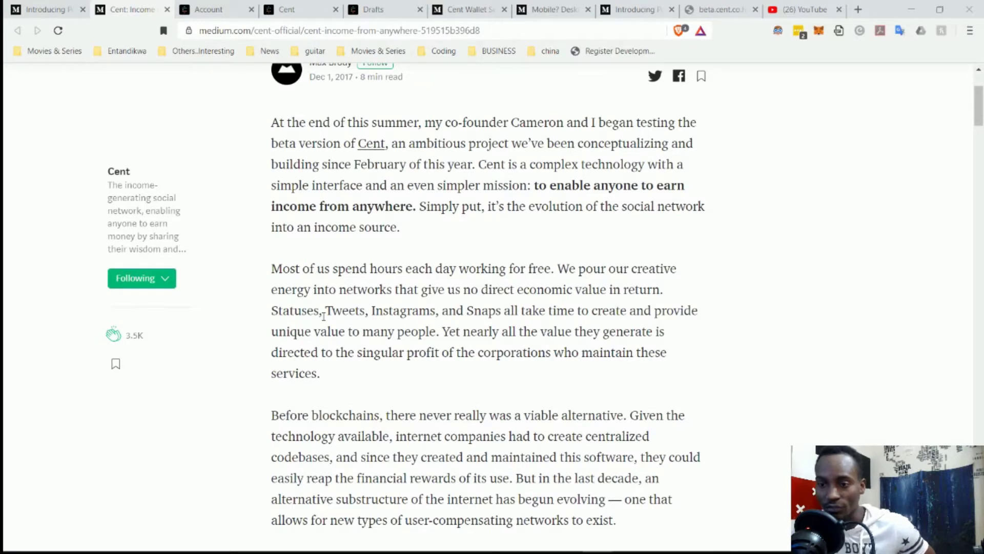
scroll(484, 404, "up", 3)
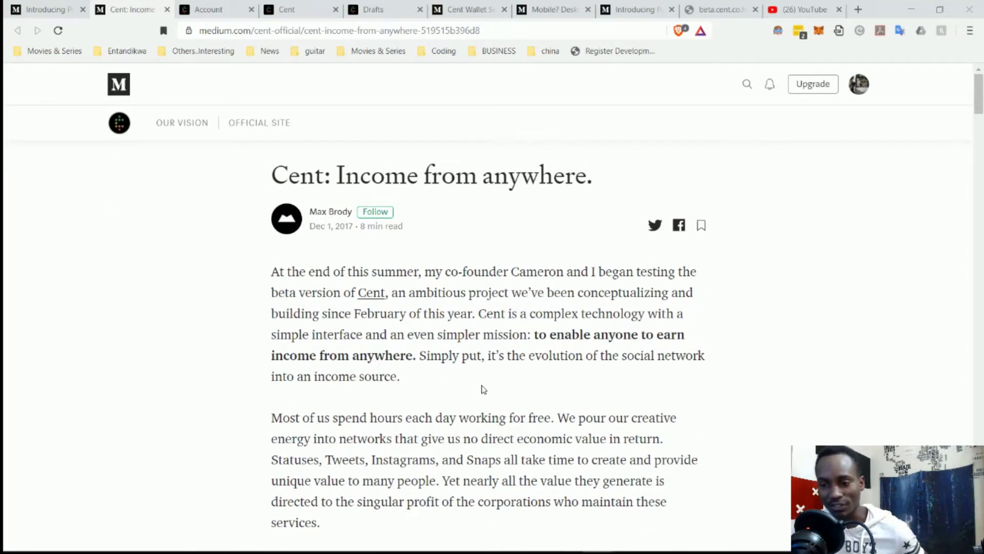
scroll(484, 390, "down", 1)
scroll(483, 390, "down", 1)
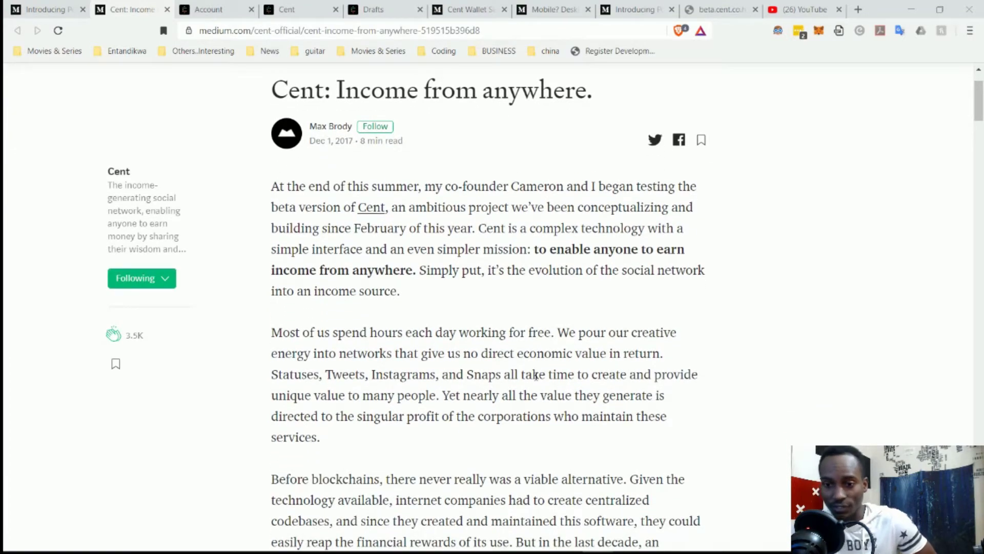
scroll(540, 374, "down", 2)
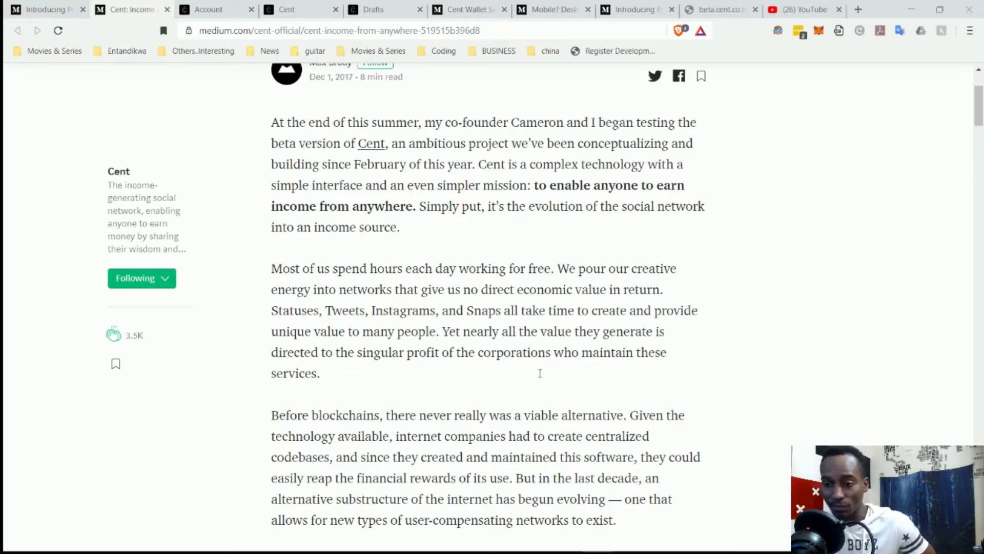
scroll(526, 270, "down", 1)
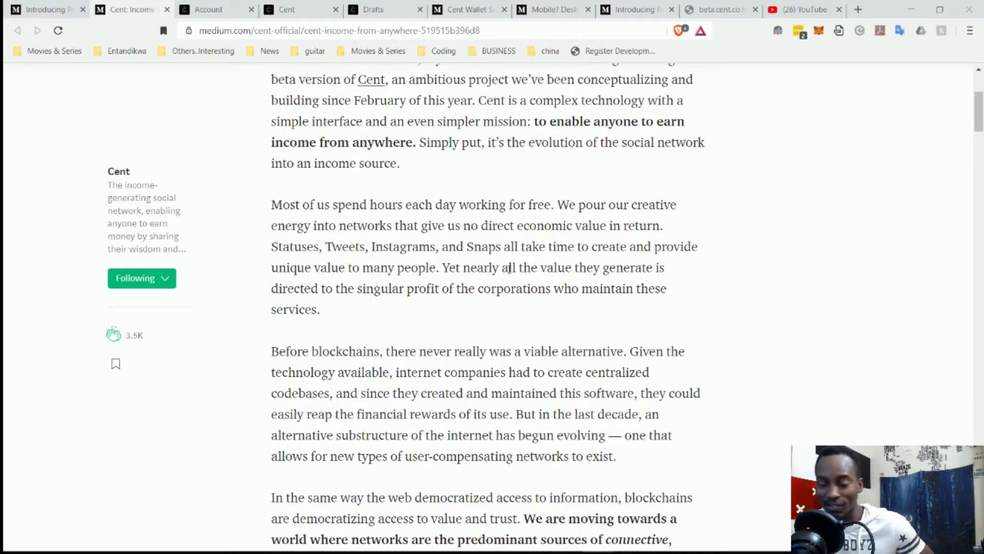
scroll(509, 270, "down", 1)
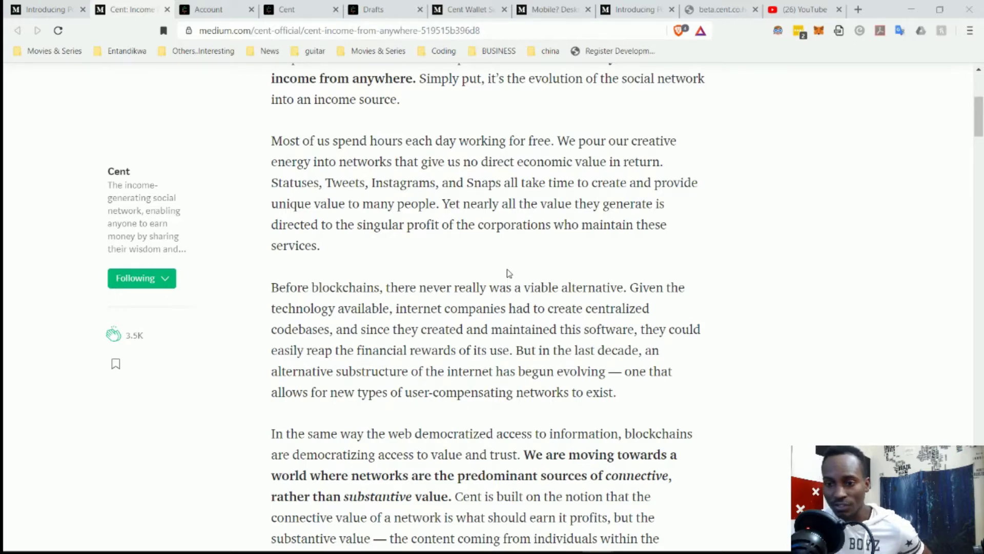
scroll(494, 304, "down", 1)
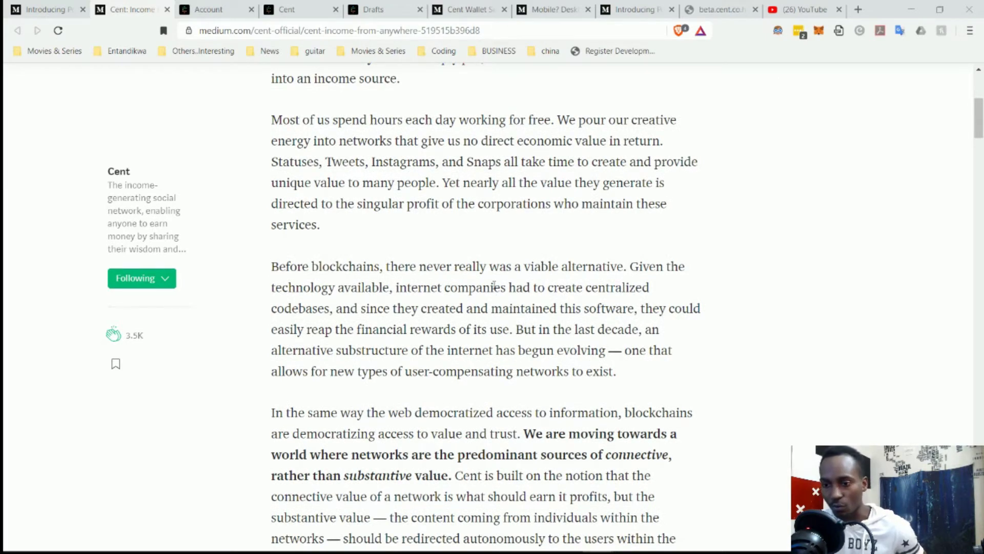
scroll(495, 287, "down", 2)
scroll(494, 288, "down", 2)
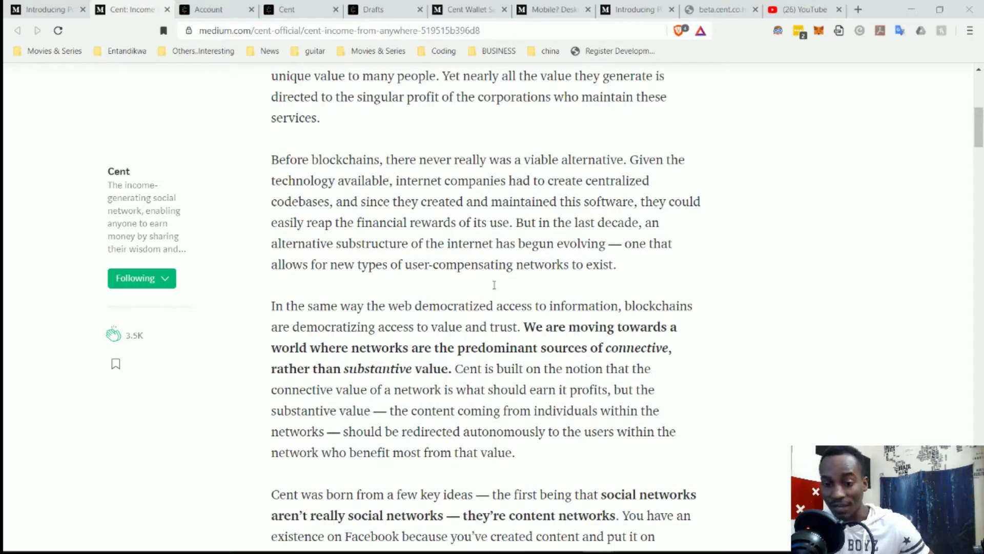
scroll(494, 286, "down", 1)
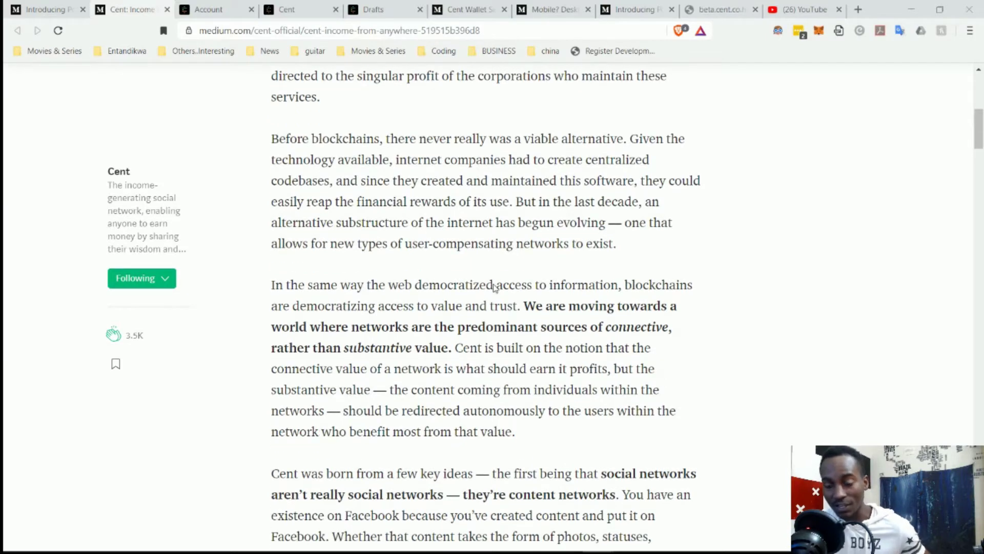
scroll(495, 286, "down", 3)
scroll(494, 286, "down", 3)
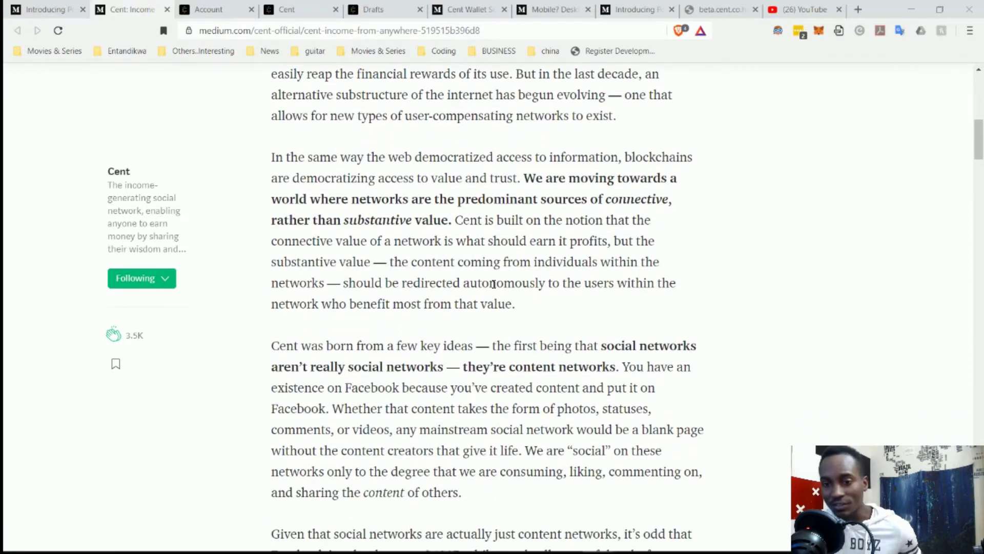
scroll(495, 286, "down", 1)
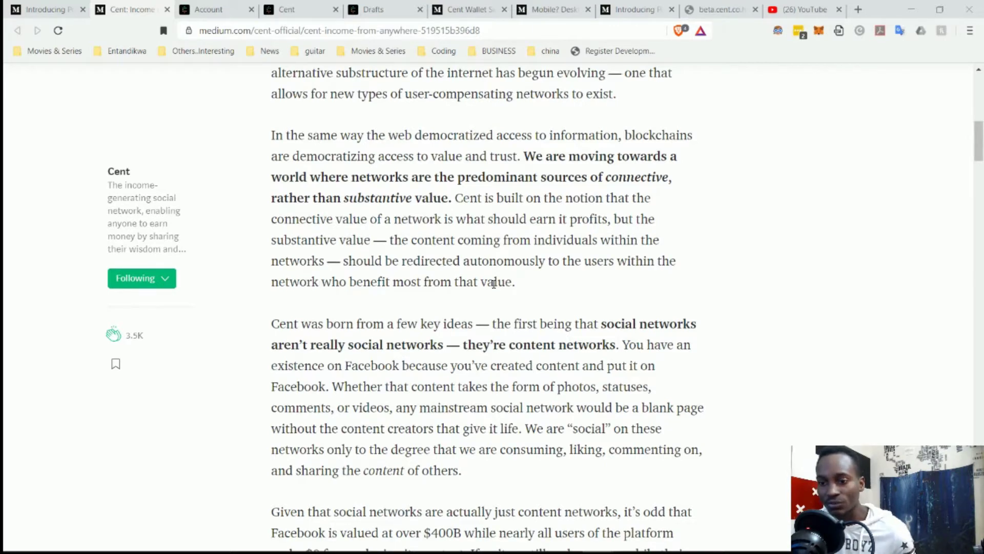
scroll(495, 284, "down", 2)
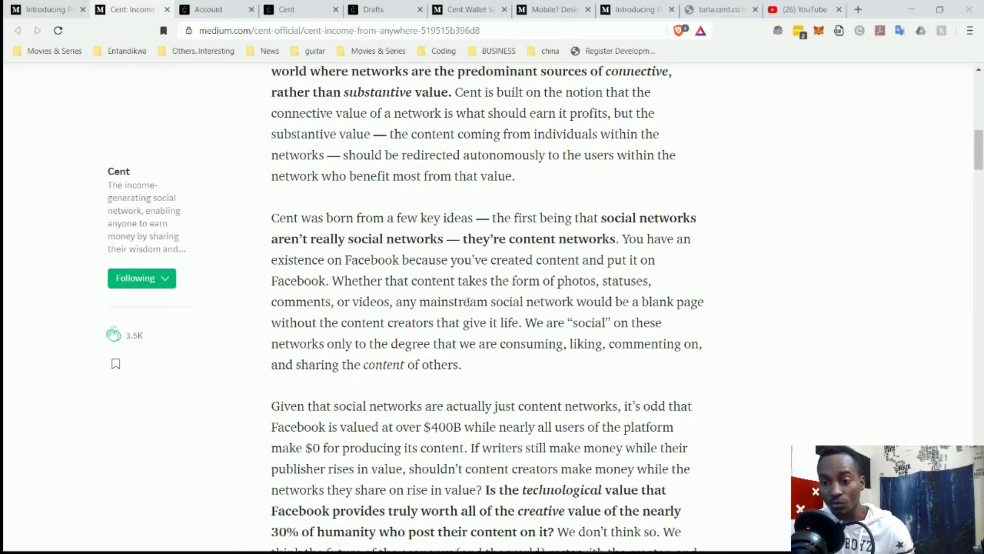
scroll(460, 305, "down", 3)
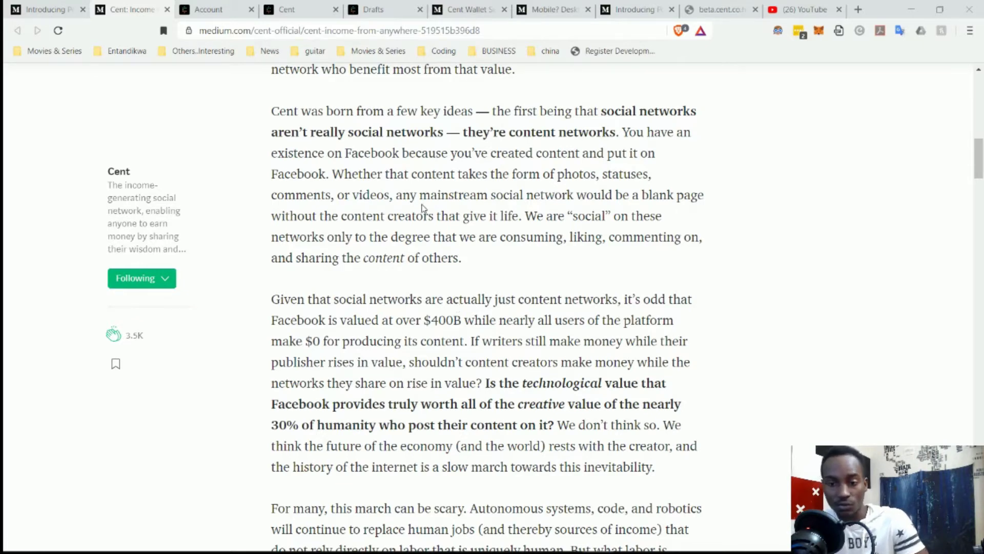
scroll(439, 223, "down", 3)
scroll(415, 206, "down", 2)
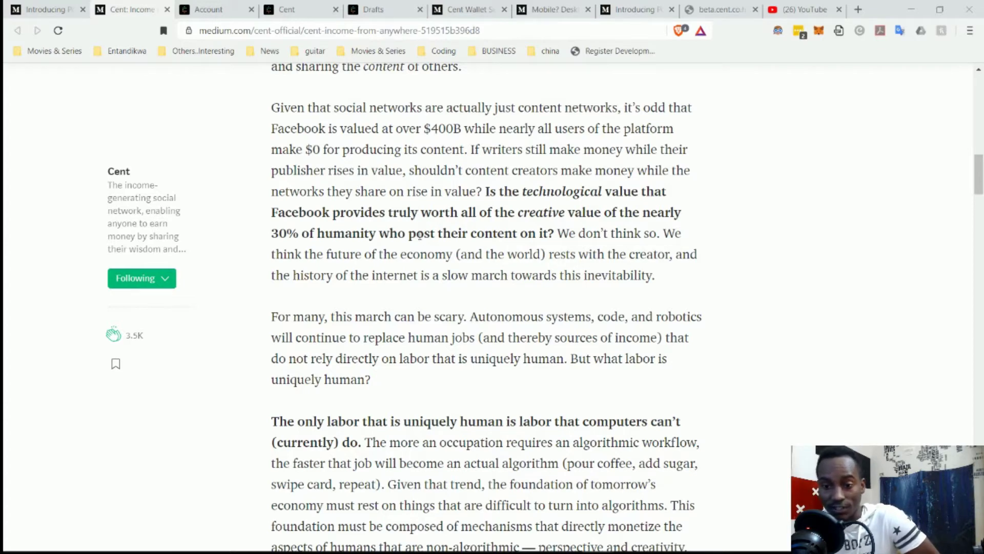
scroll(438, 260, "down", 1)
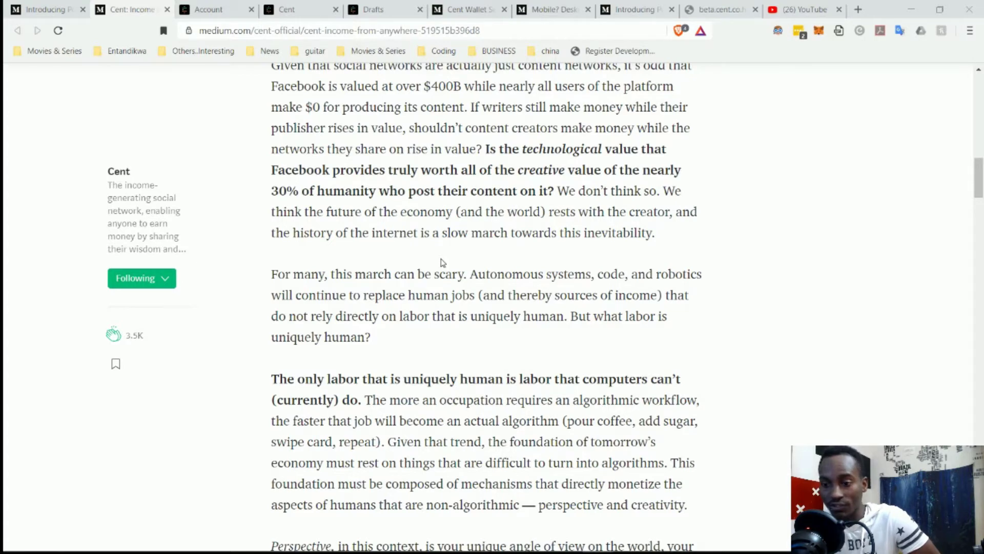
scroll(442, 261, "down", 2)
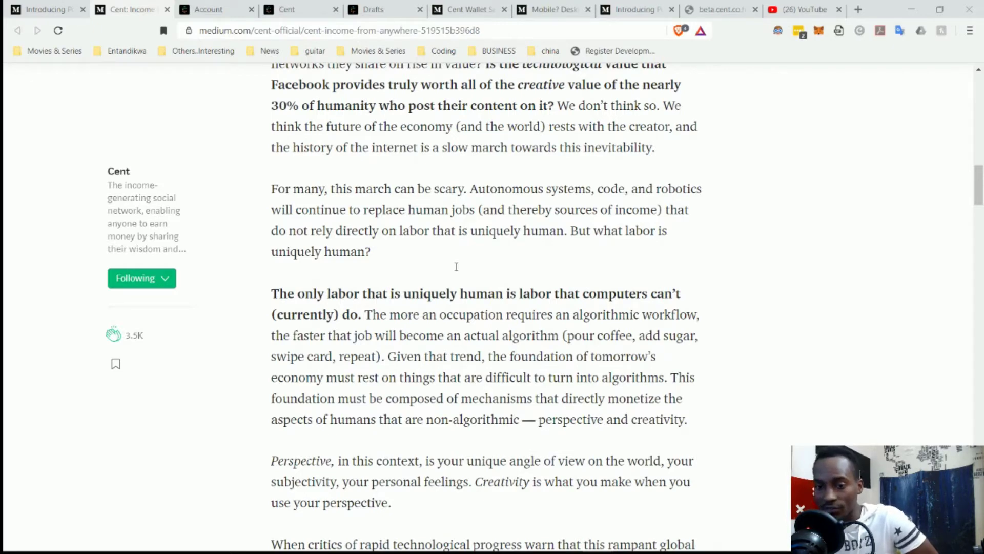
scroll(456, 279, "down", 2)
scroll(456, 278, "down", 2)
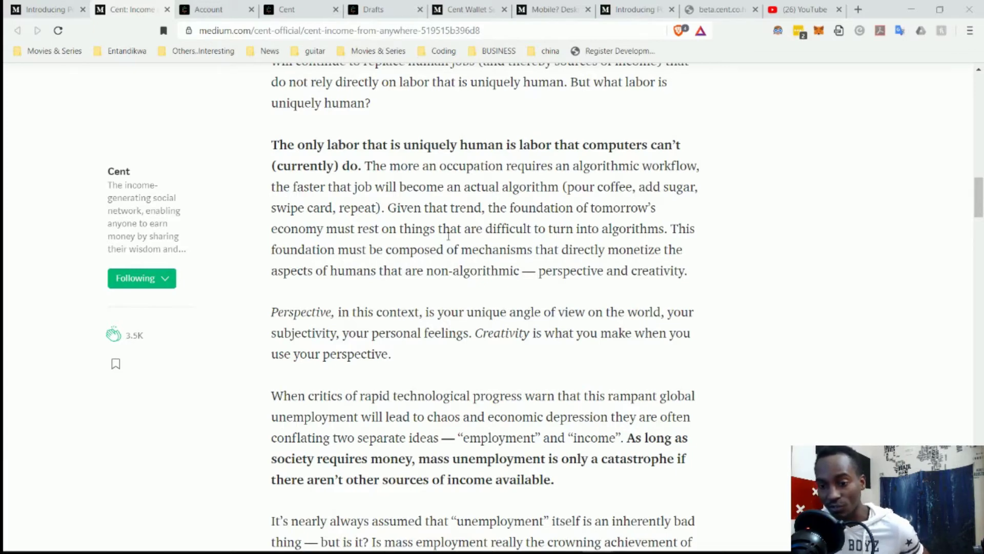
scroll(449, 234, "down", 2)
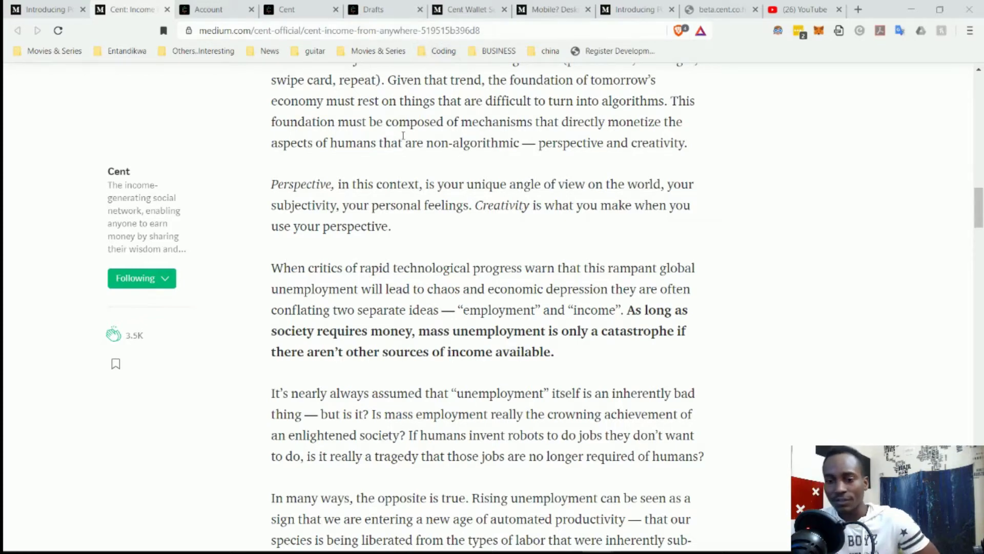
scroll(423, 163, "down", 1)
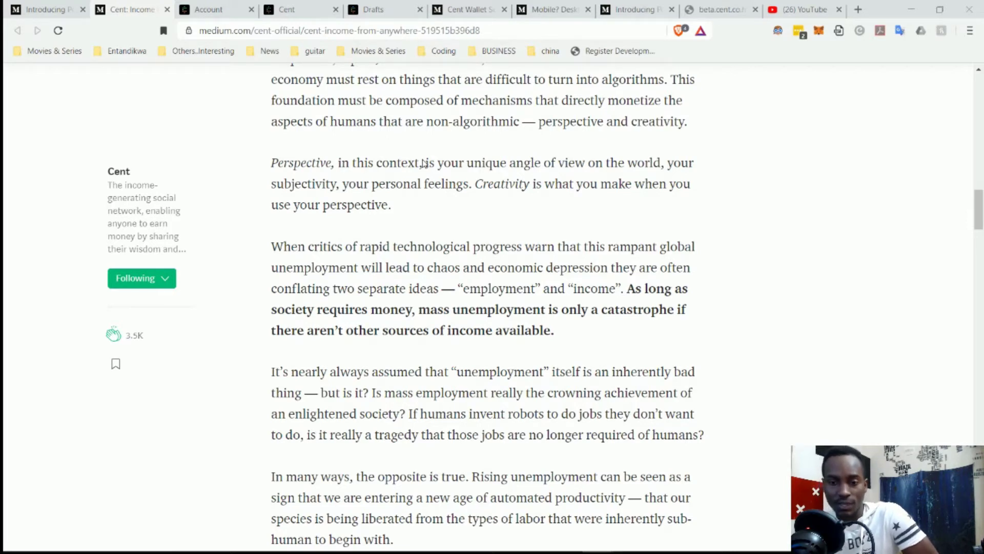
scroll(424, 162, "down", 1)
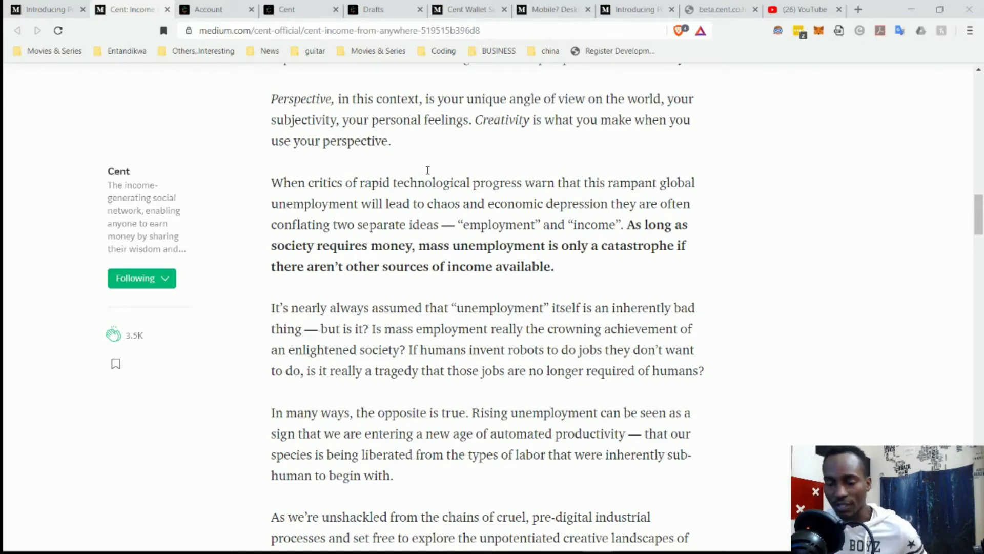
scroll(476, 272, "down", 1)
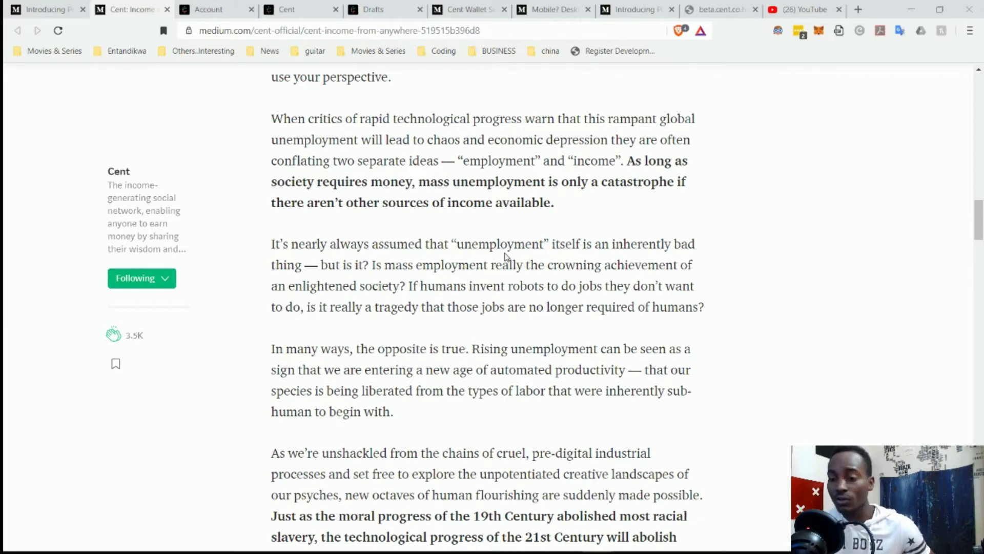
scroll(507, 256, "down", 1)
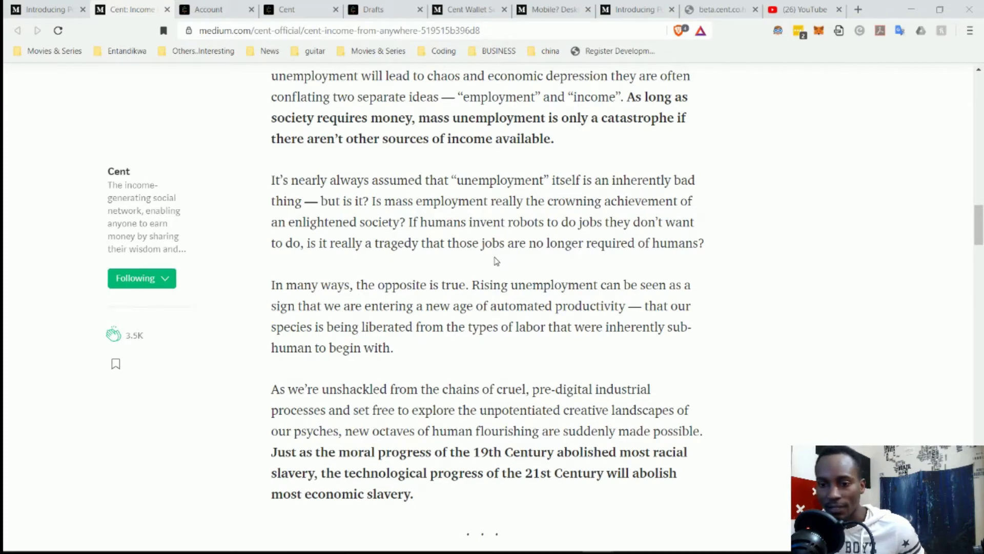
scroll(495, 261, "down", 1)
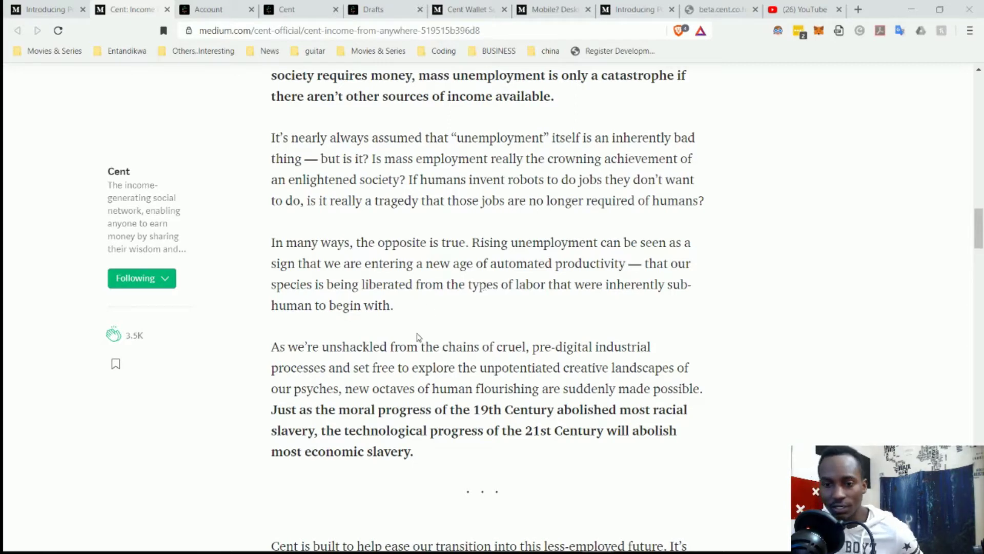
scroll(430, 309, "down", 1)
scroll(431, 306, "down", 2)
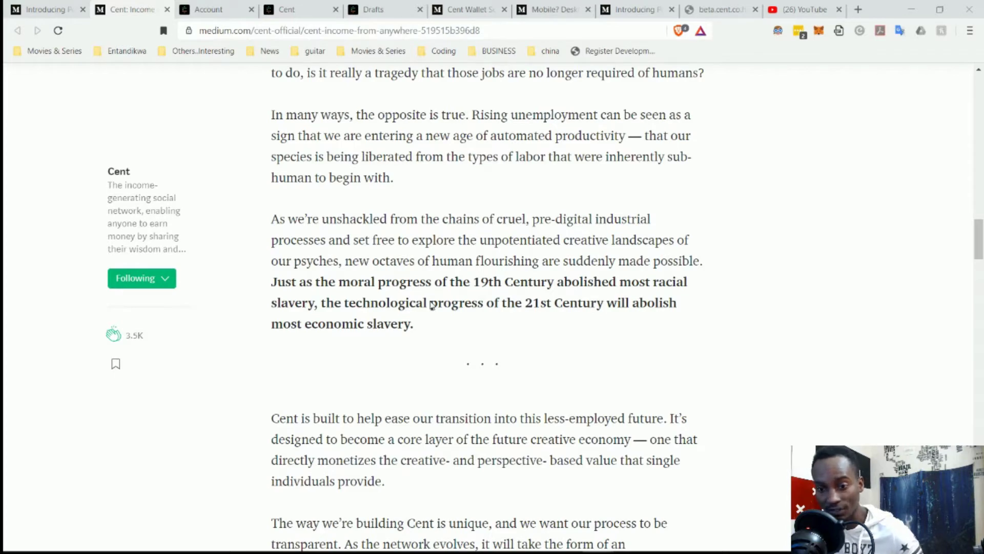
scroll(431, 306, "down", 2)
scroll(431, 305, "down", 1)
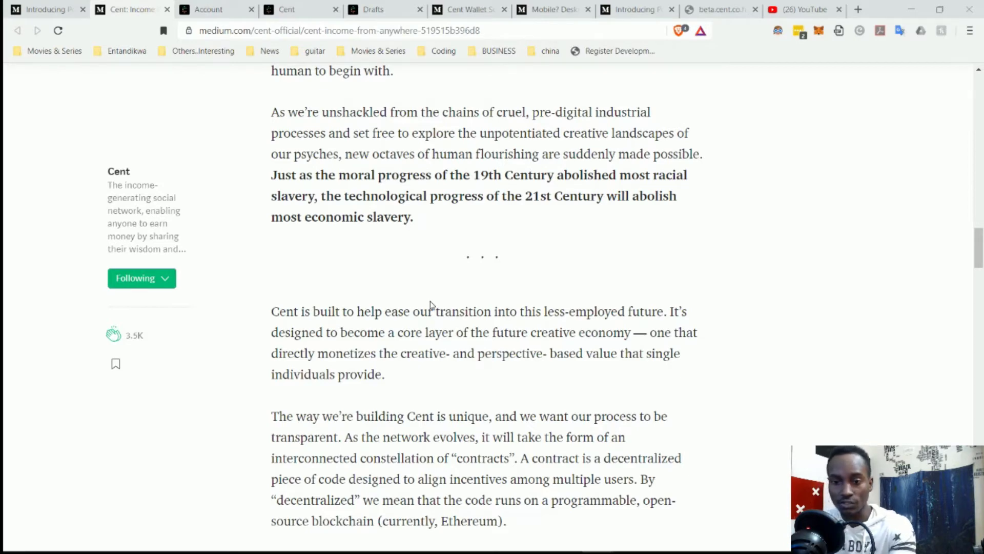
scroll(313, 100, "down", 1)
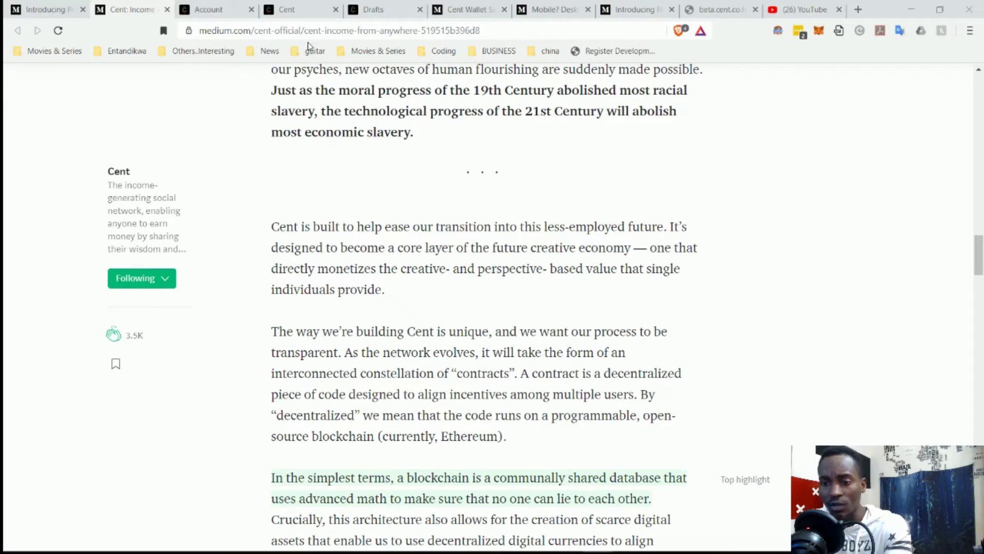
scroll(139, 77, "down", 1)
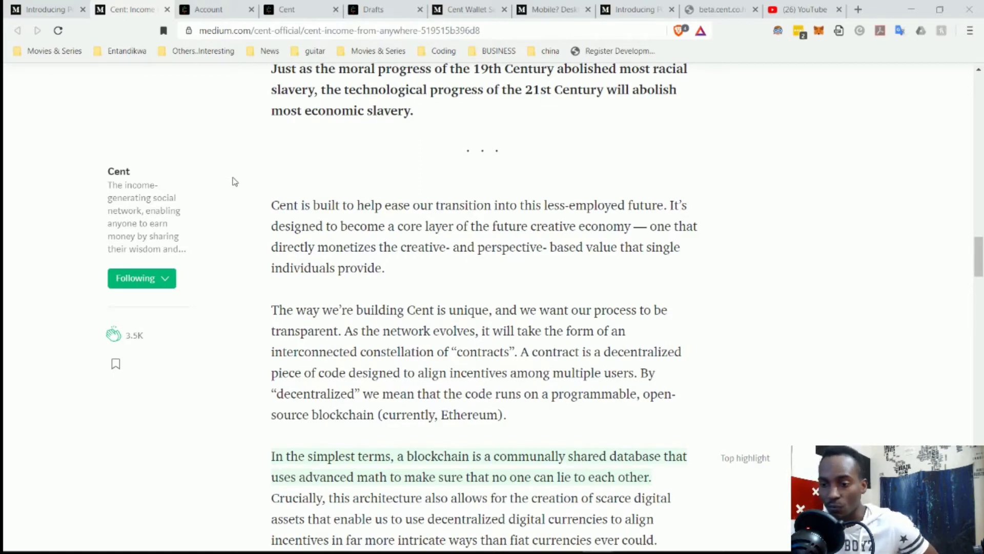
scroll(221, 110, "down", 2)
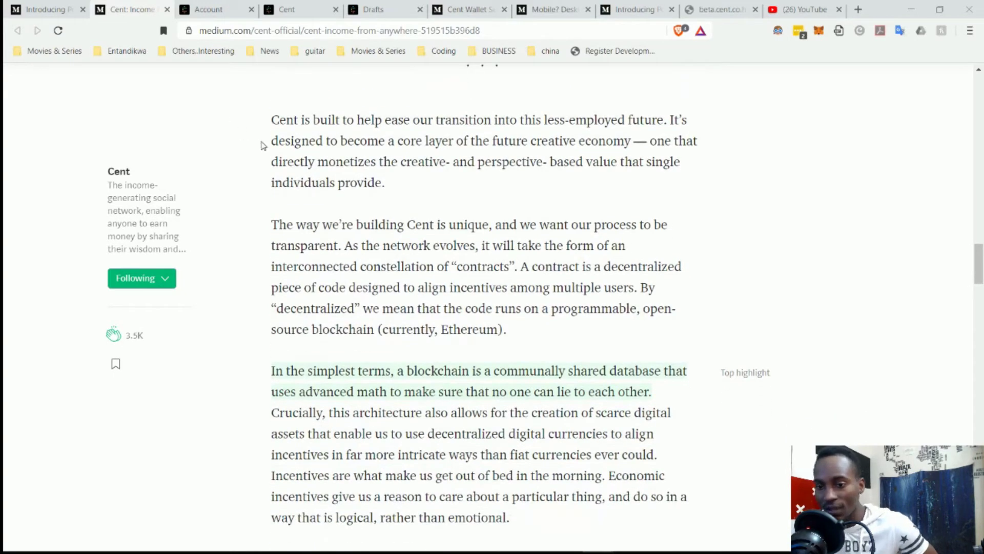
scroll(263, 145, "down", 2)
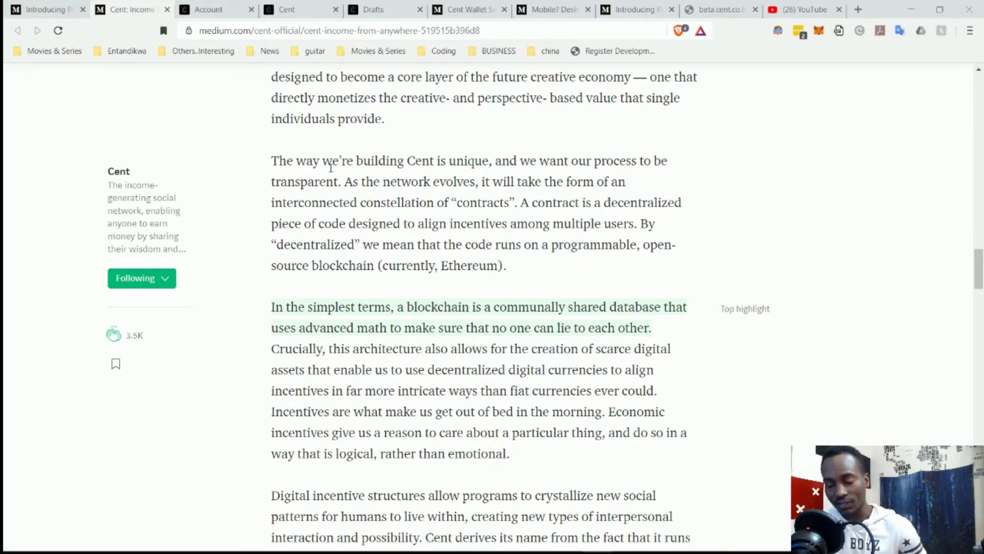
scroll(351, 248, "down", 1)
scroll(378, 223, "down", 1)
scroll(378, 223, "down", 1)
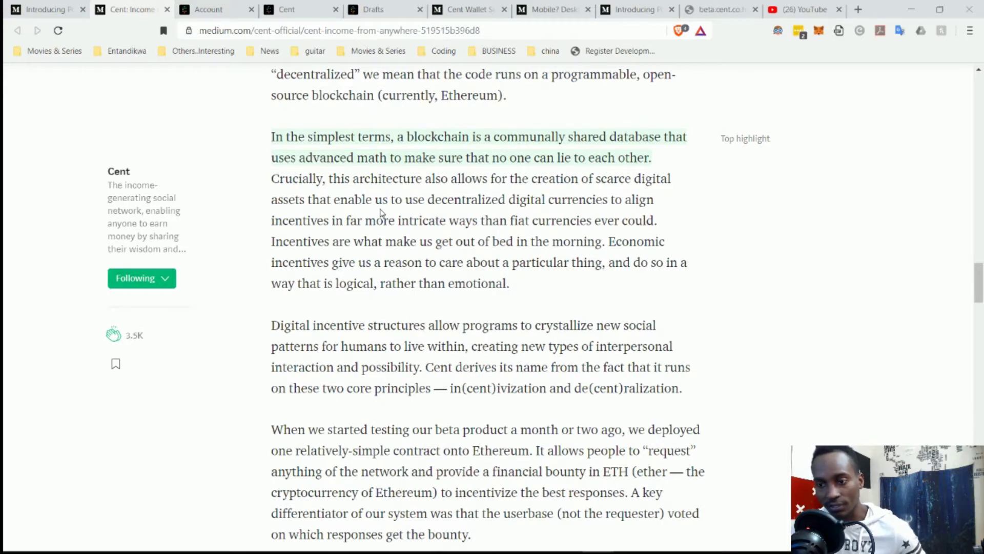
scroll(381, 213, "down", 1)
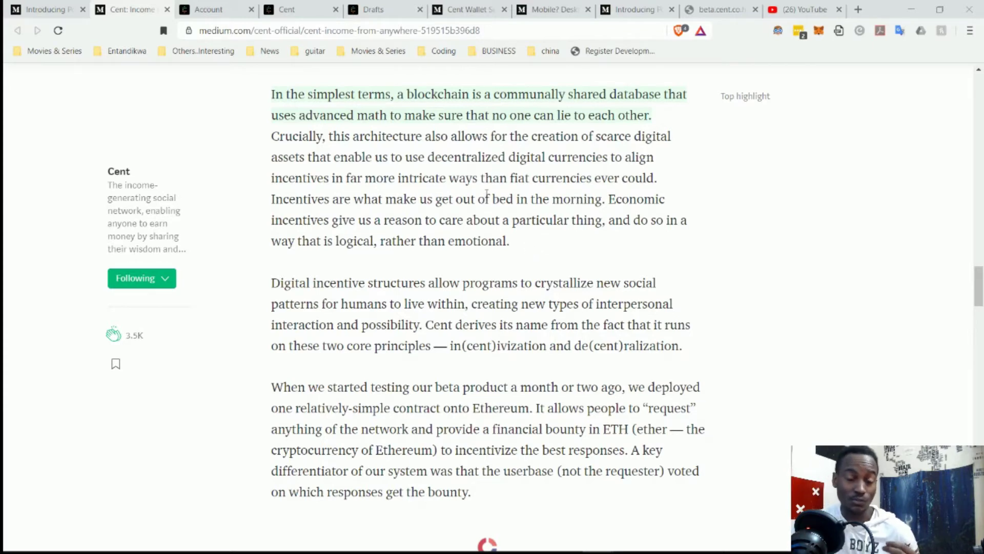
scroll(449, 276, "down", 1)
scroll(449, 281, "down", 1)
scroll(447, 268, "down", 1)
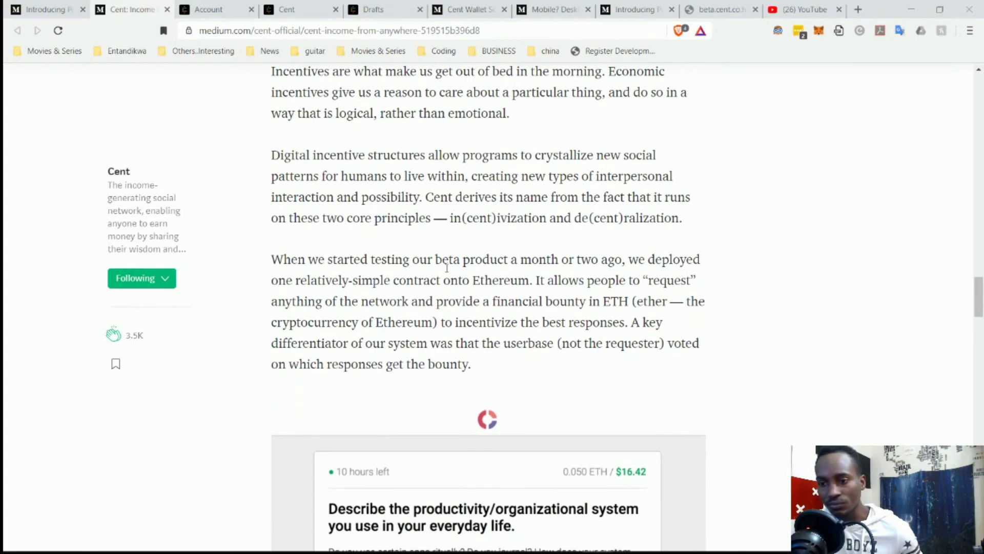
scroll(447, 268, "down", 1)
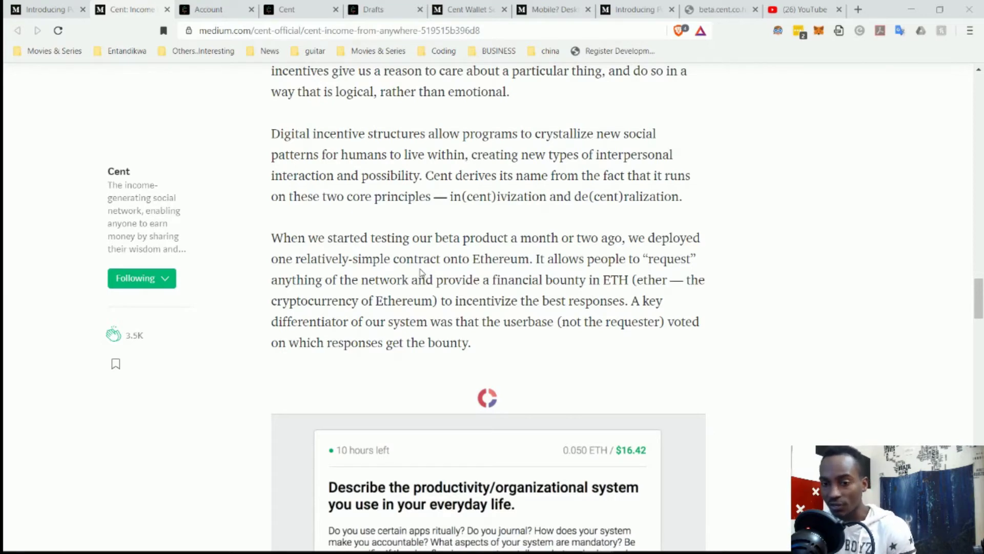
scroll(380, 286, "down", 2)
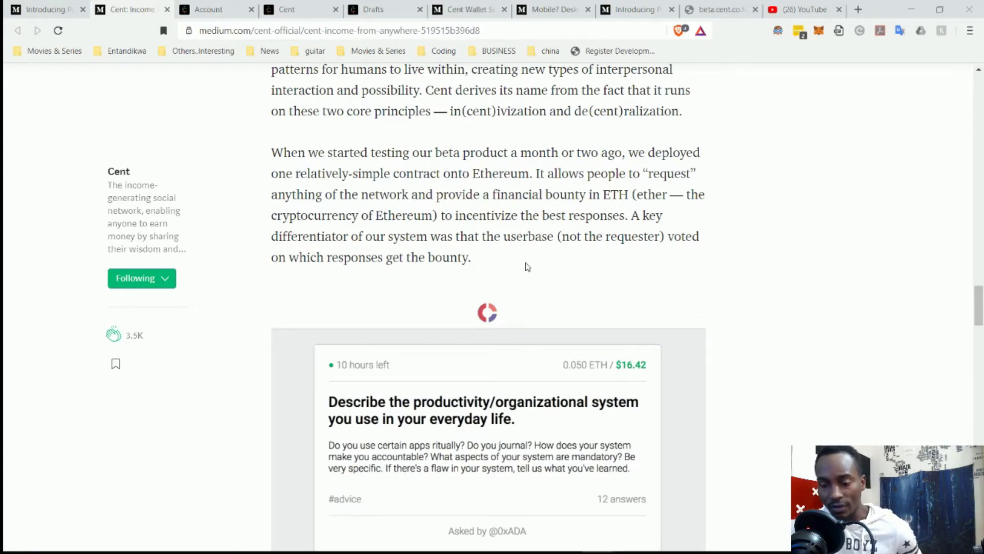
scroll(527, 266, "down", 1)
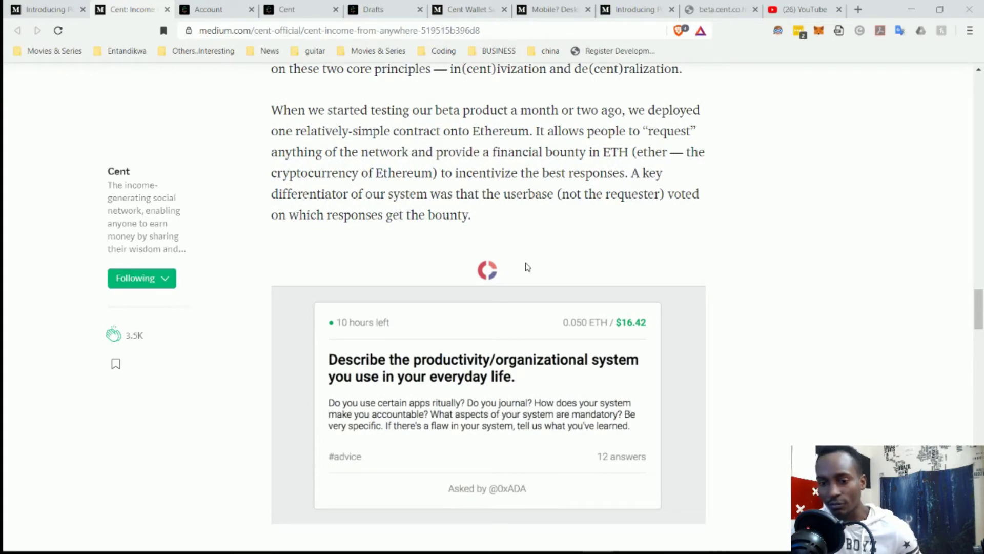
scroll(526, 266, "down", 3)
scroll(526, 266, "down", 1)
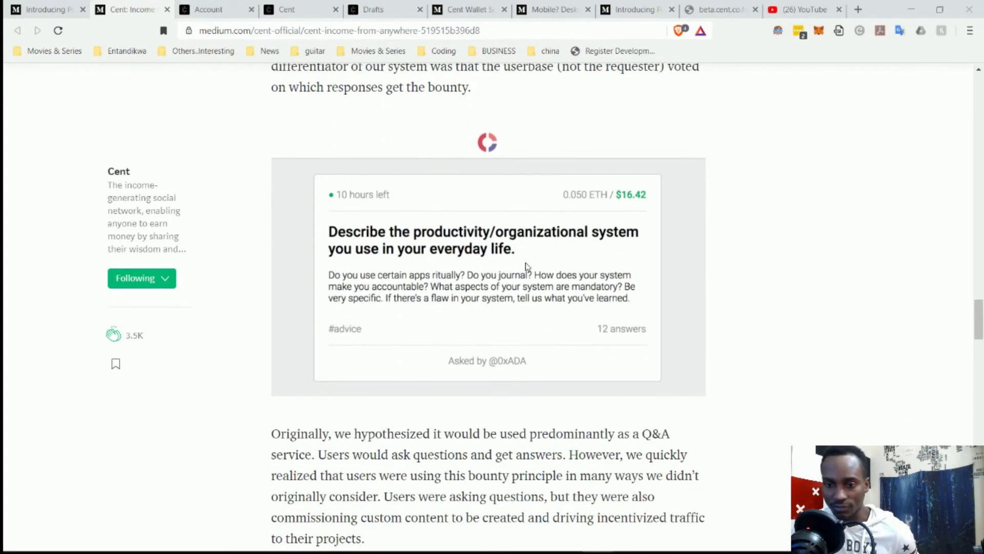
scroll(527, 267, "down", 2)
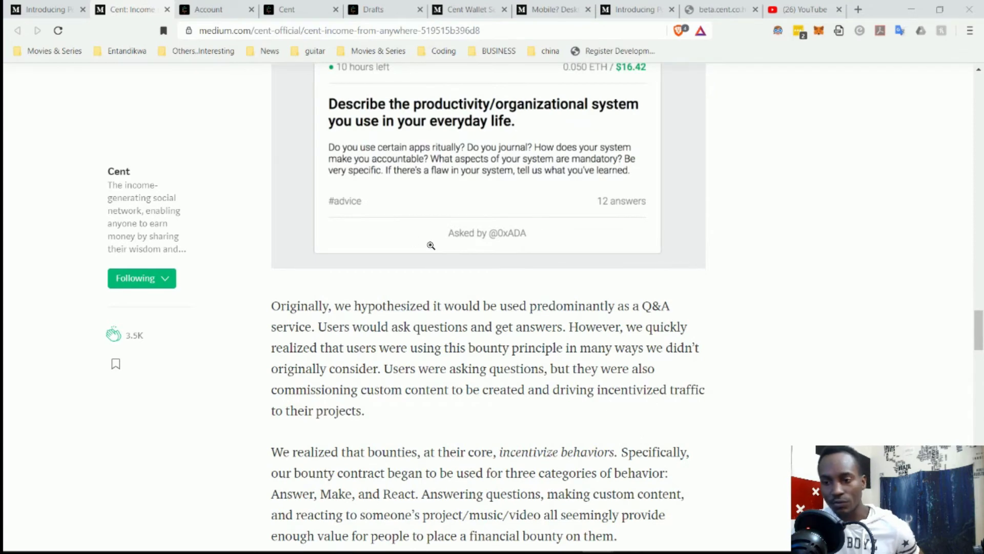
scroll(430, 245, "down", 3)
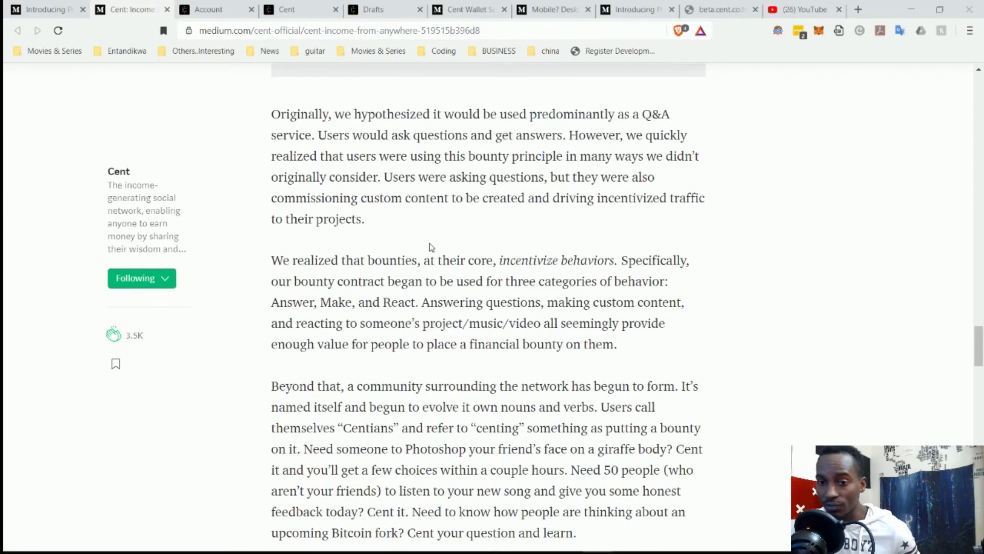
scroll(431, 246, "up", 1)
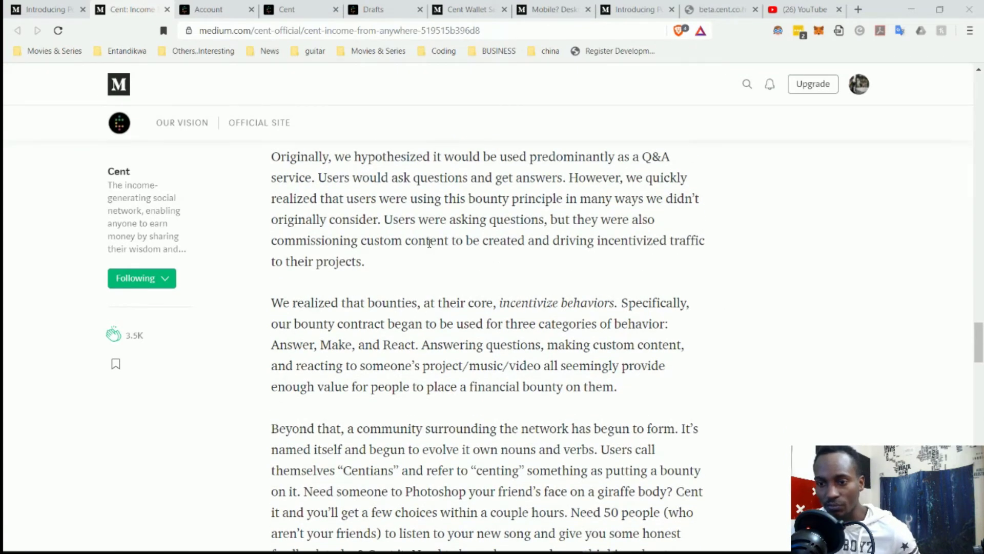
scroll(435, 207, "up", 1)
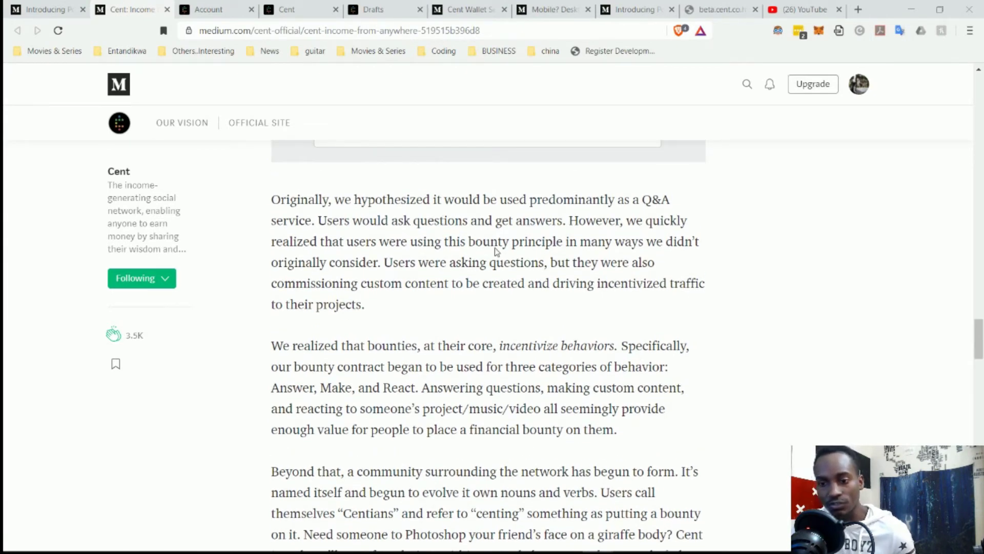
scroll(496, 248, "down", 1)
scroll(497, 252, "down", 1)
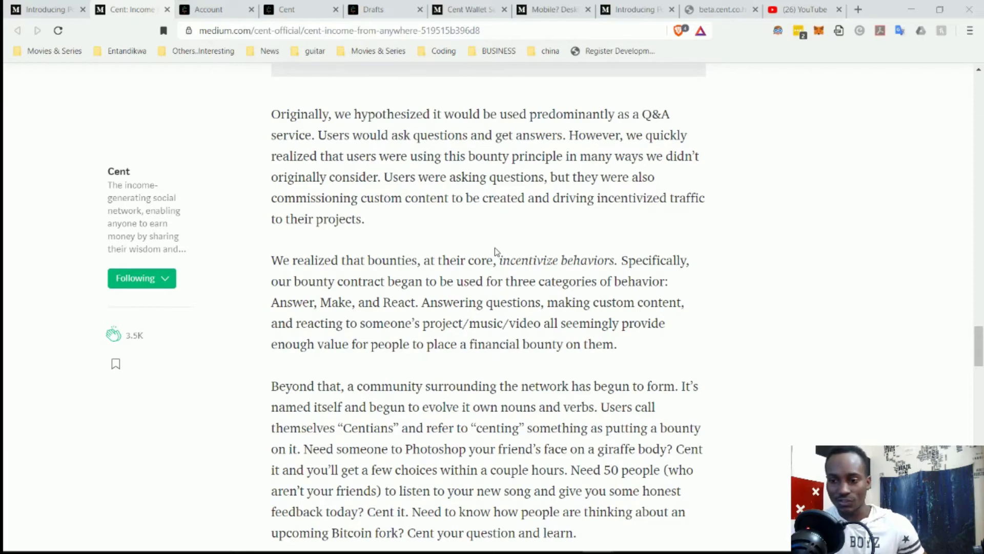
scroll(496, 250, "down", 1)
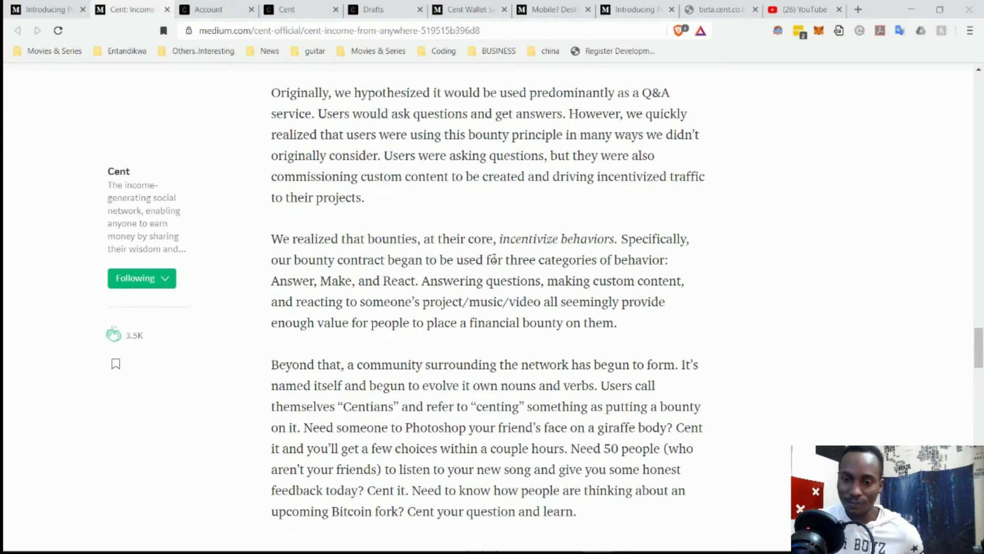
scroll(473, 255, "down", 1)
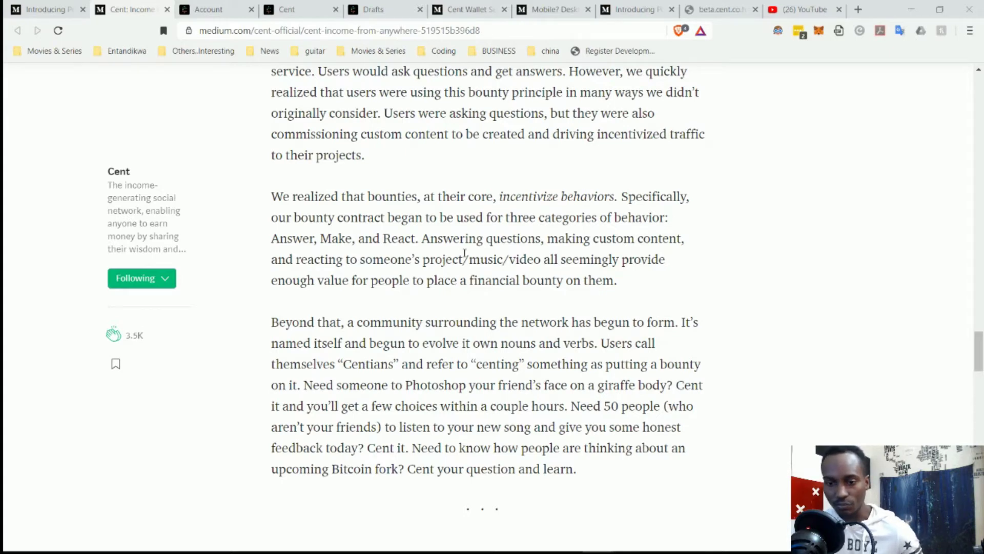
scroll(464, 255, "down", 2)
scroll(464, 254, "down", 2)
scroll(464, 322, "down", 2)
scroll(464, 321, "down", 1)
scroll(464, 321, "down", 1)
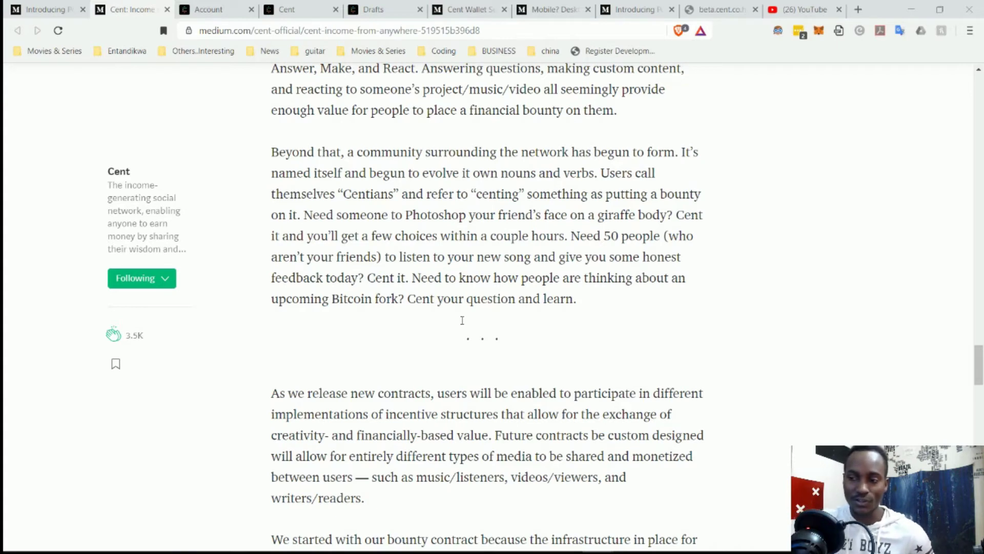
scroll(463, 321, "down", 2)
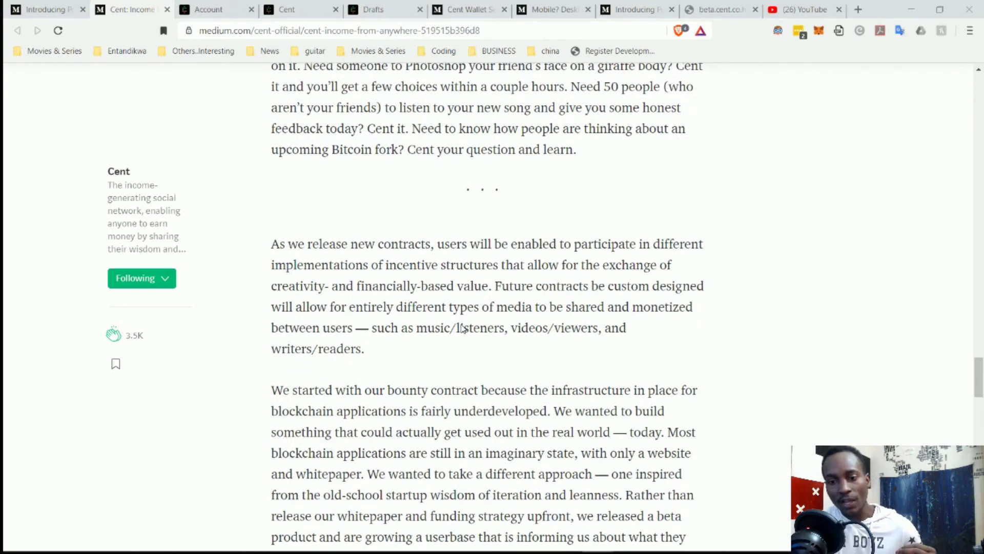
scroll(462, 321, "down", 2)
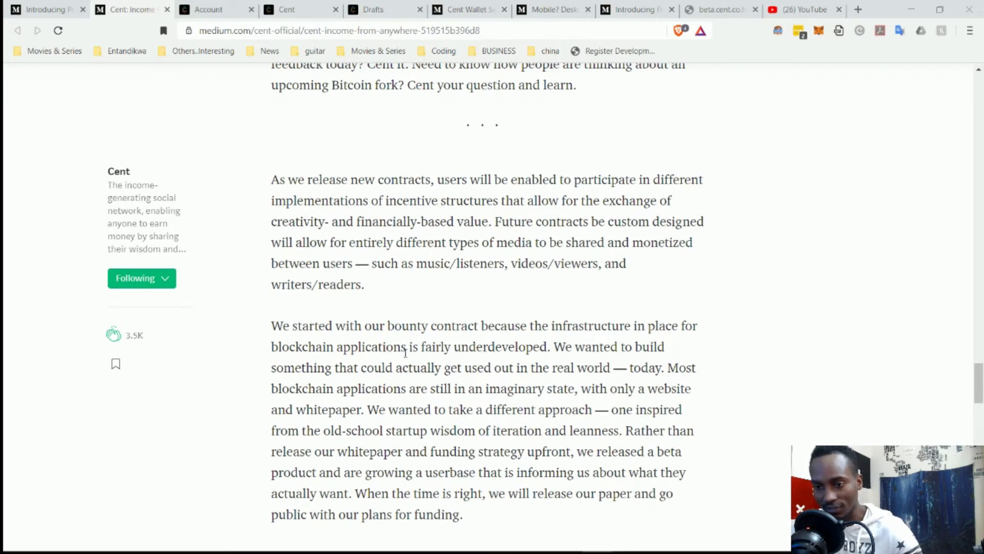
scroll(407, 352, "down", 1)
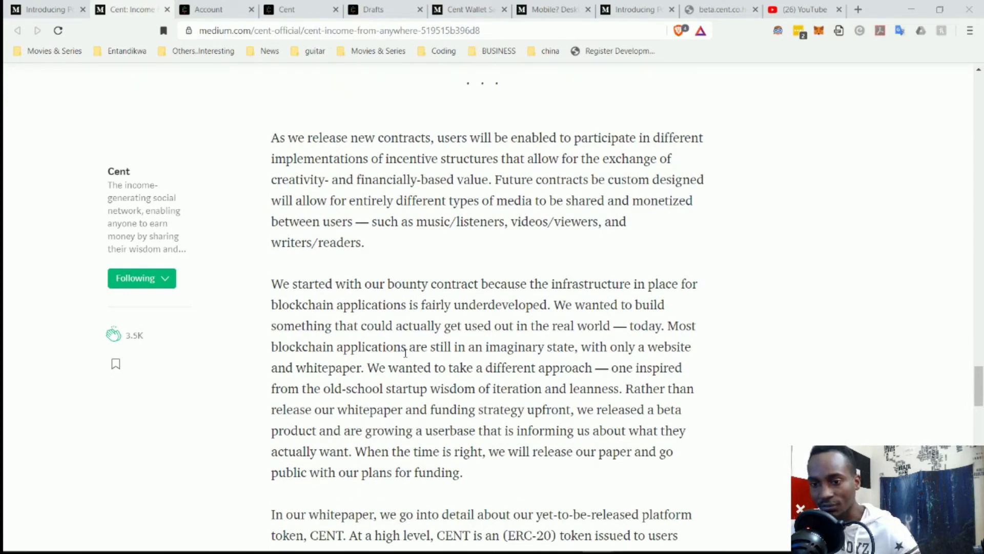
scroll(408, 352, "down", 1)
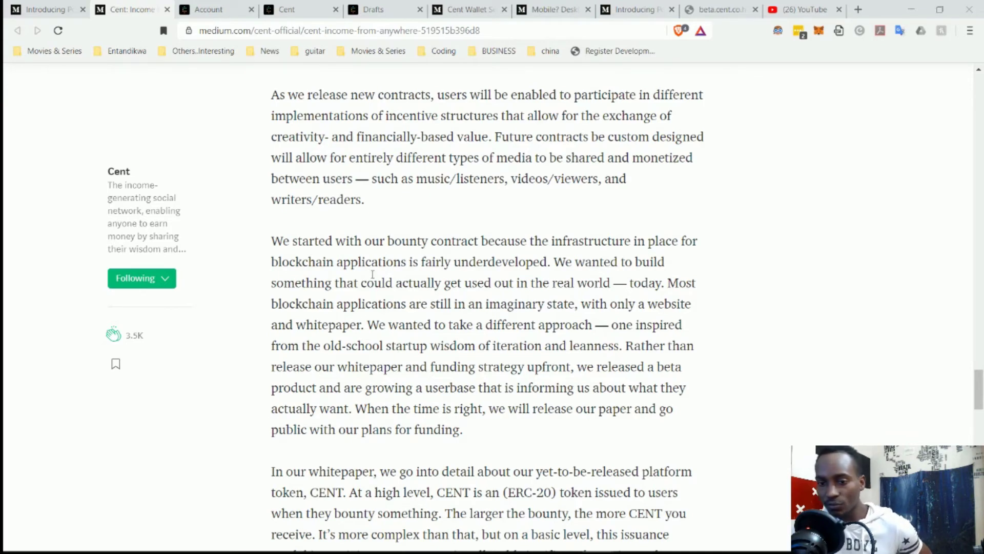
scroll(372, 275, "down", 1)
scroll(372, 275, "down", 1)
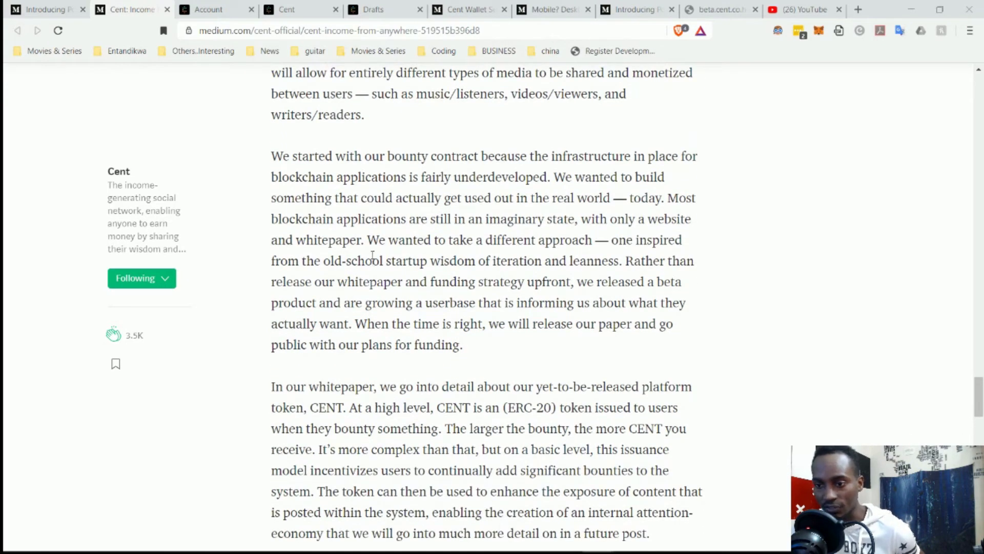
scroll(373, 256, "down", 1)
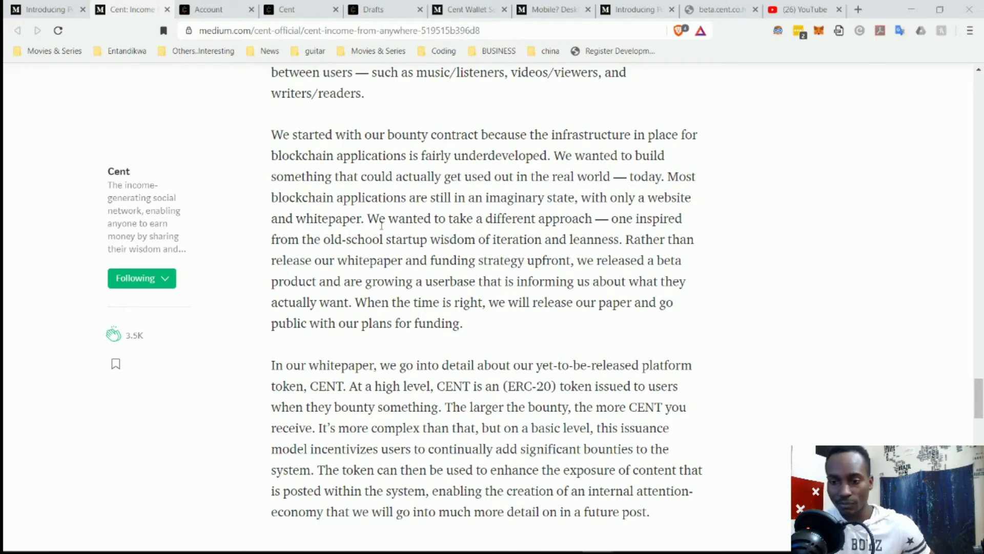
scroll(382, 226, "down", 2)
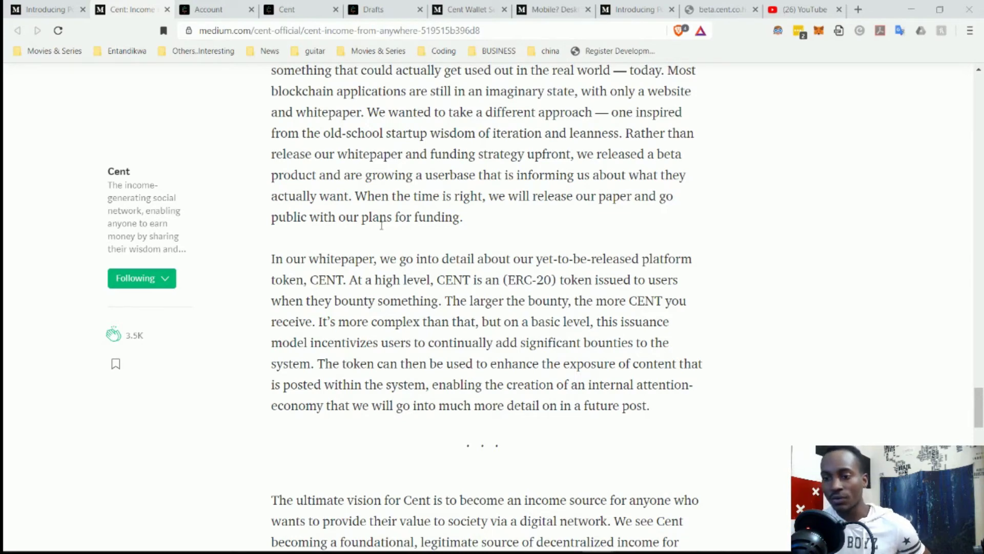
scroll(385, 294, "down", 1)
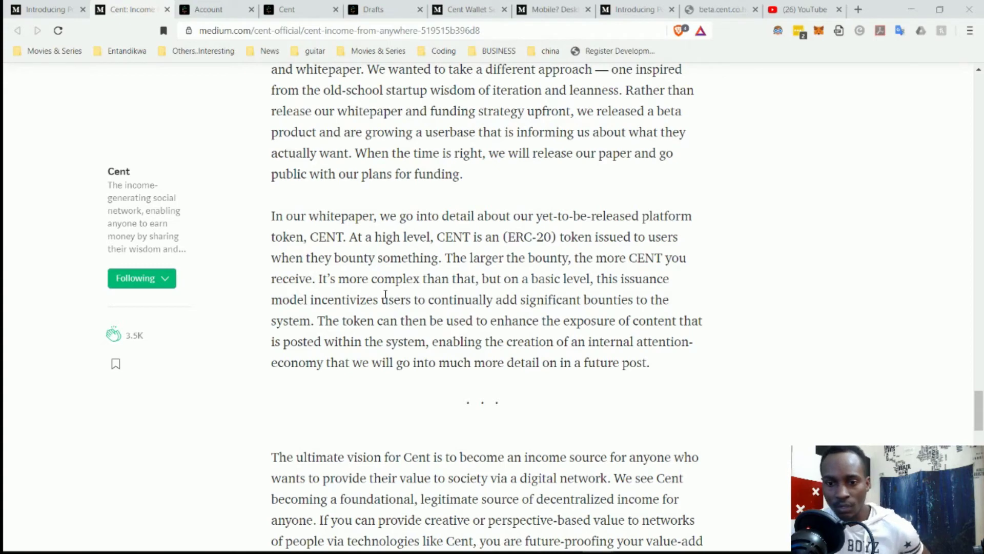
scroll(438, 272, "down", 3)
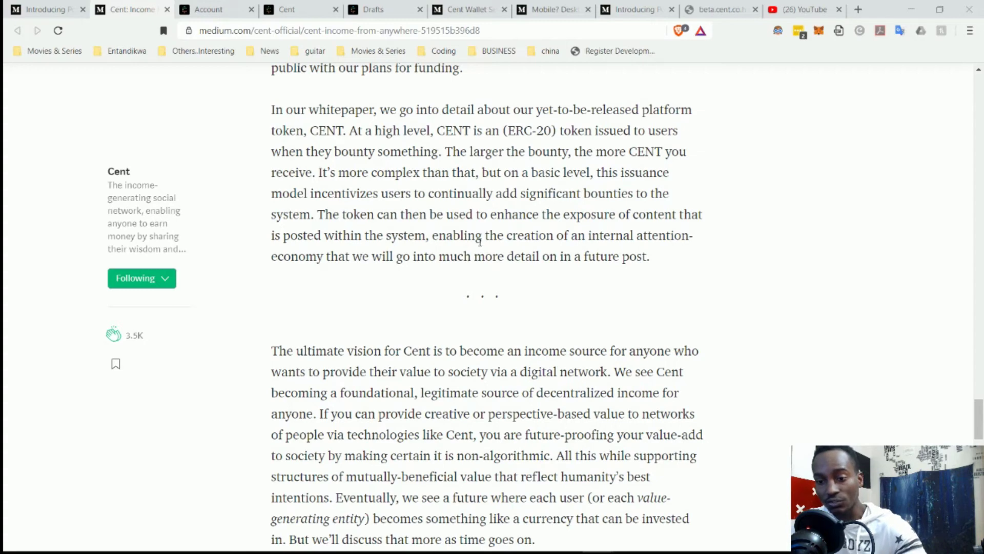
scroll(481, 242, "down", 2)
scroll(480, 241, "down", 1)
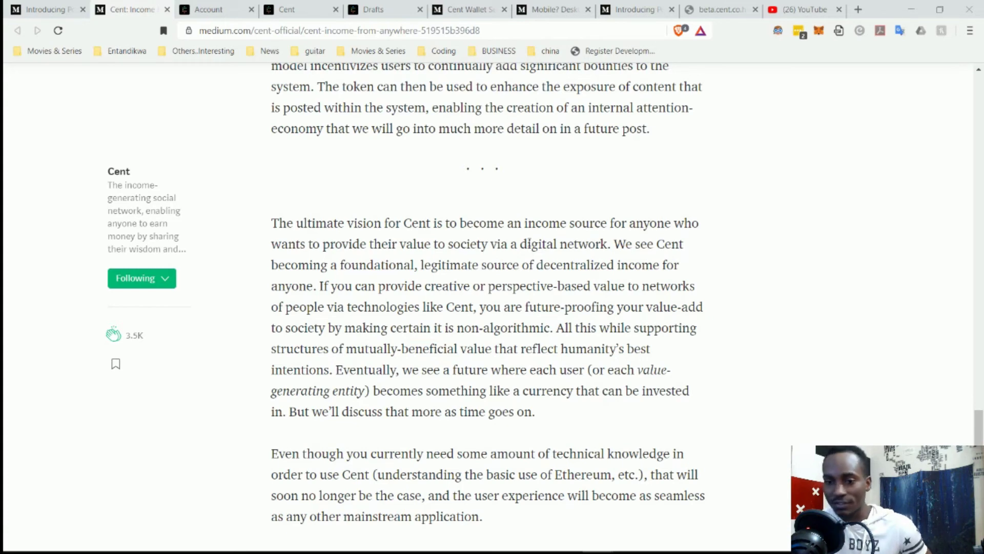
scroll(526, 244, "down", 1)
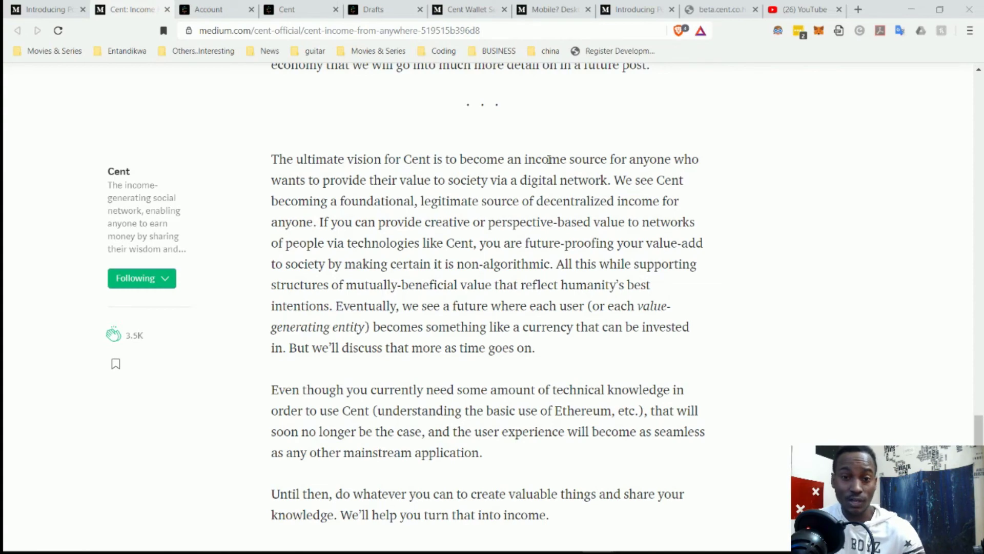
scroll(550, 176, "down", 1)
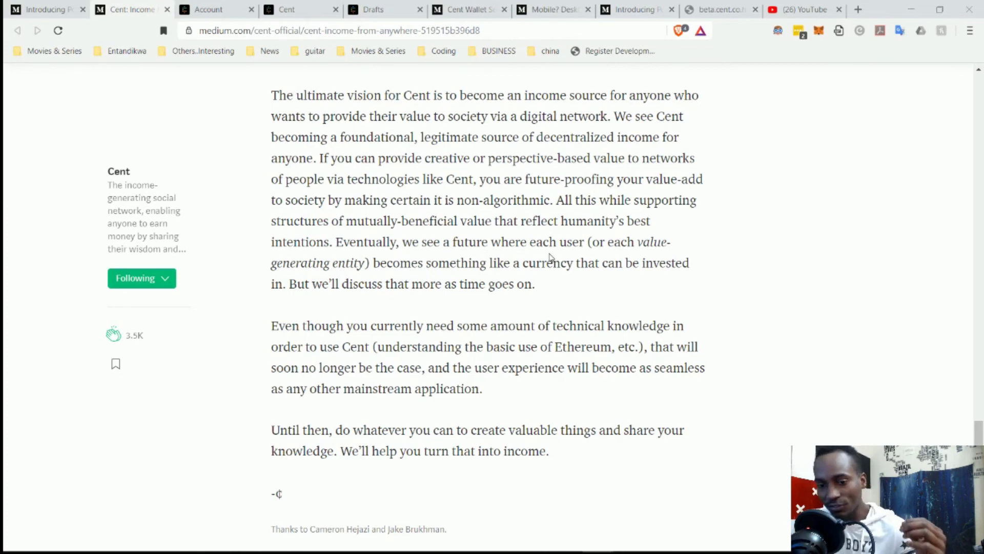
scroll(546, 258, "down", 2)
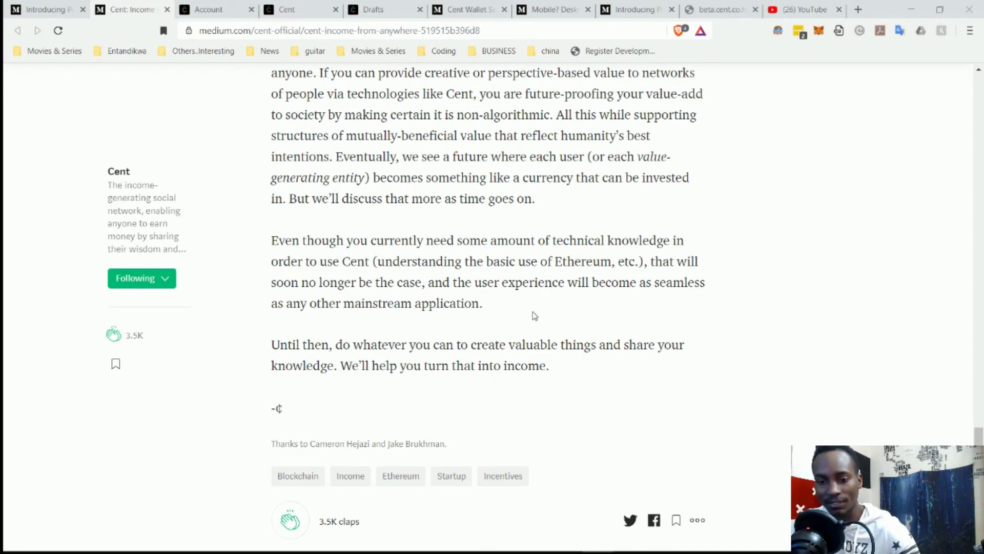
scroll(534, 316, "down", 1)
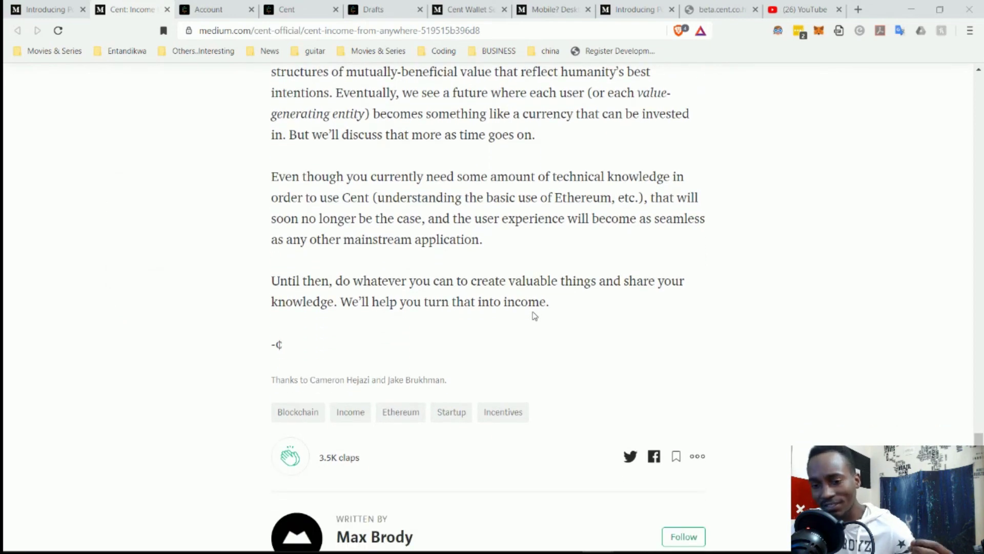